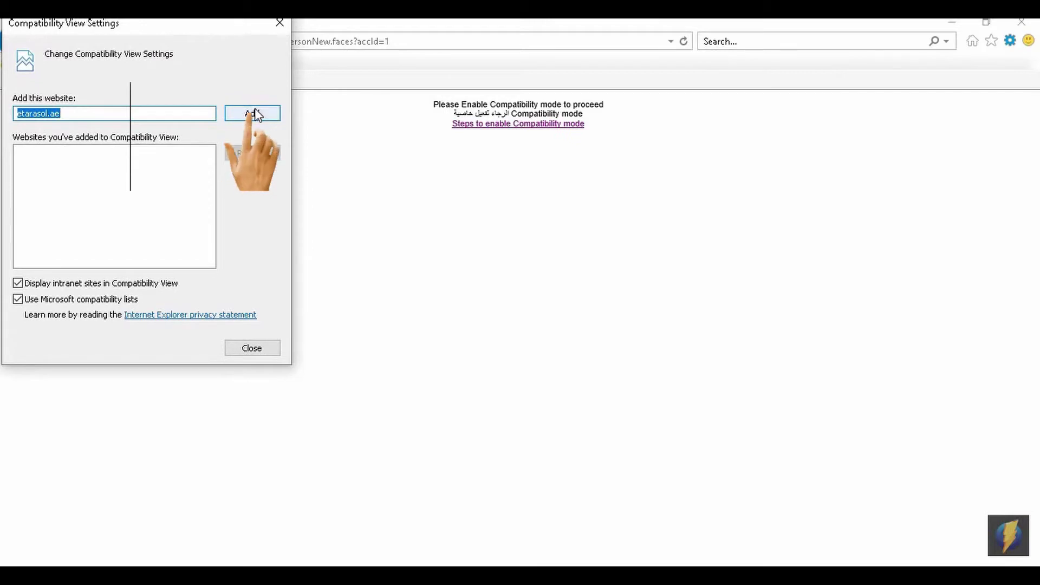
Add etarasol.ae to Internet Explorer's Compatibility View list and reload the site.
click(253, 115)
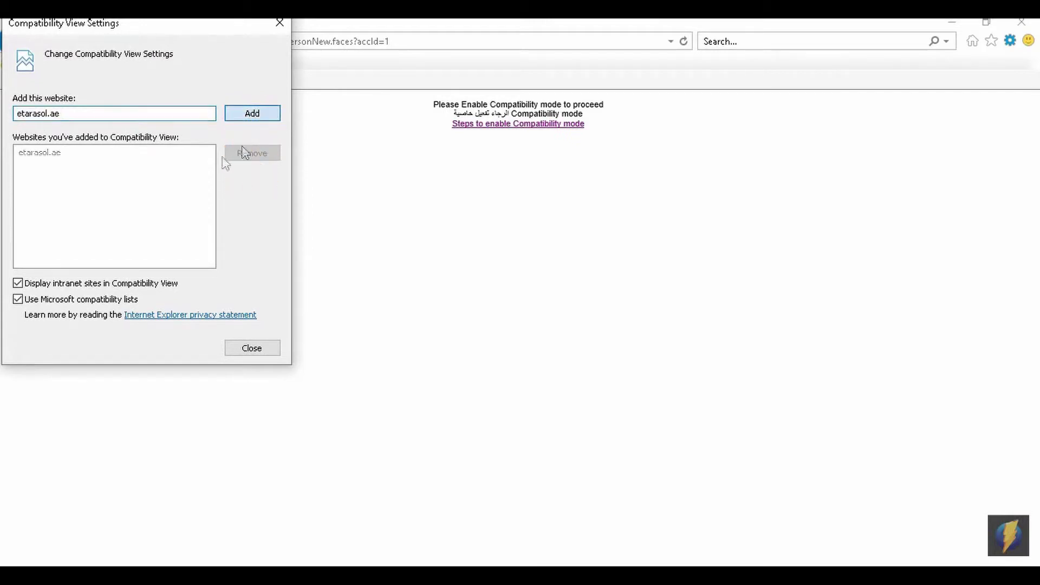
click(251, 348)
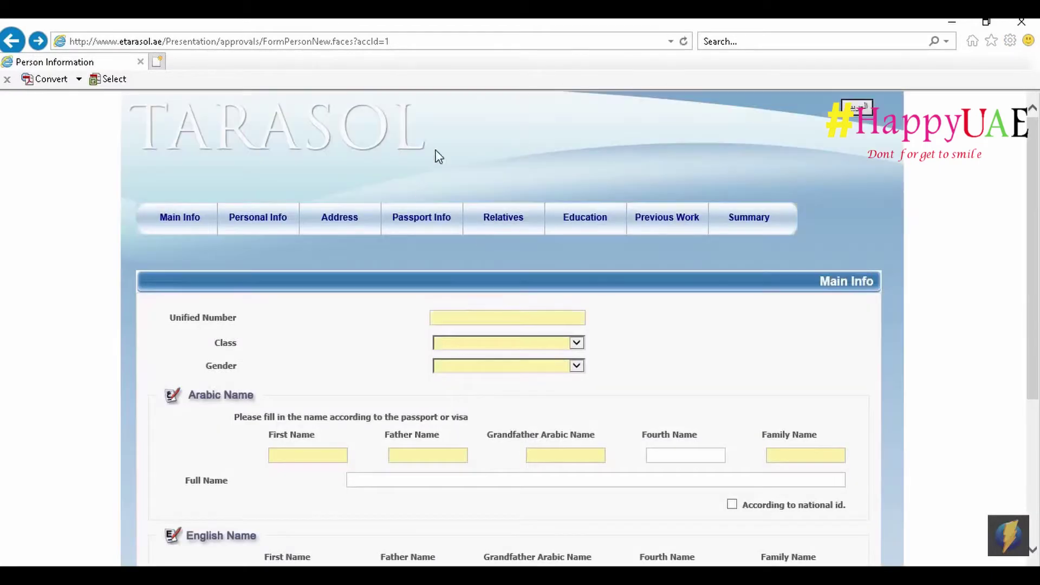
Switch the form to Arabic and back to English, then go to the Unified Number field.
click(862, 113)
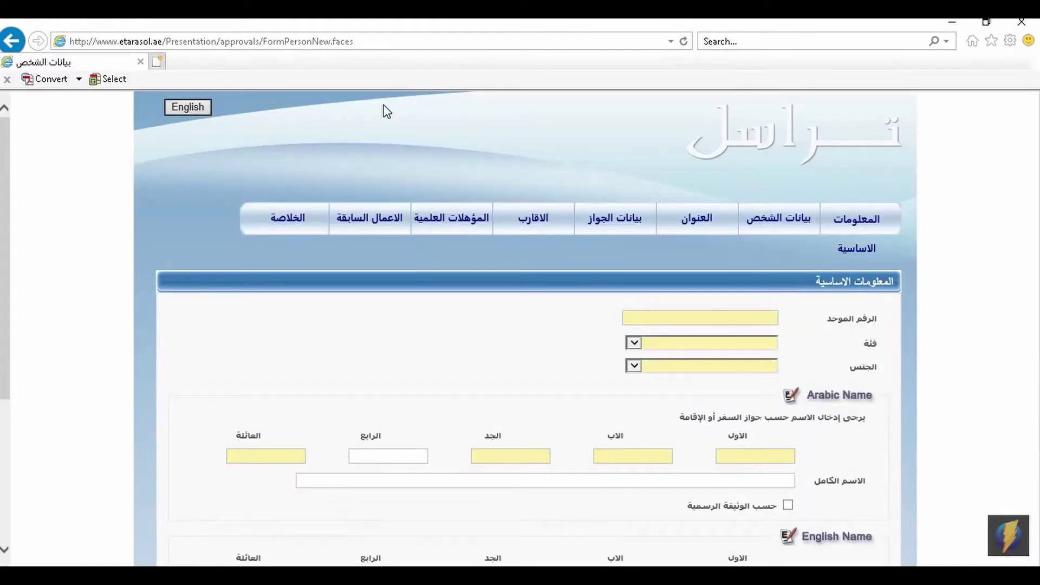
click(187, 108)
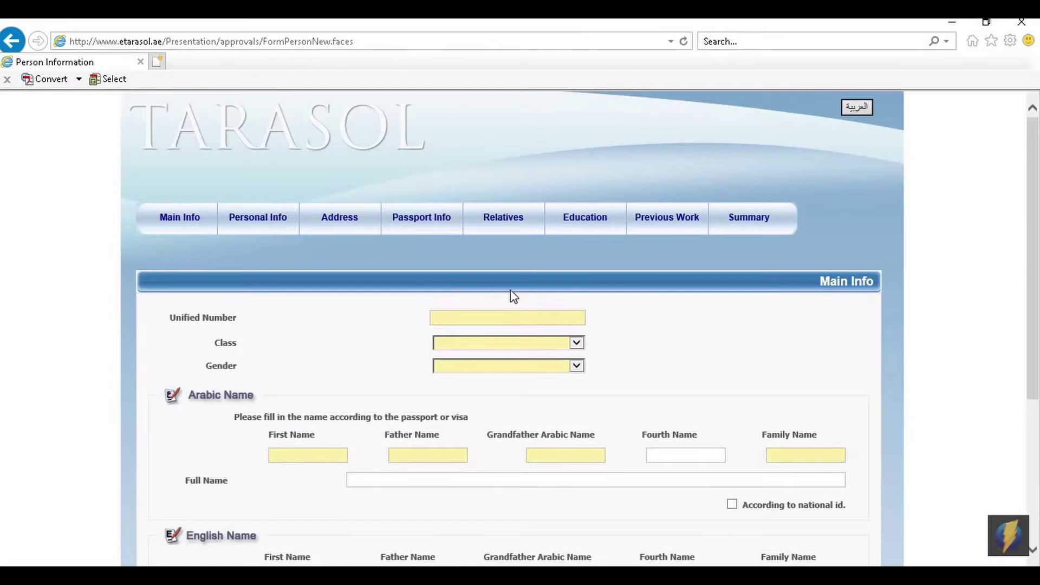
scroll(511, 295, down, 1)
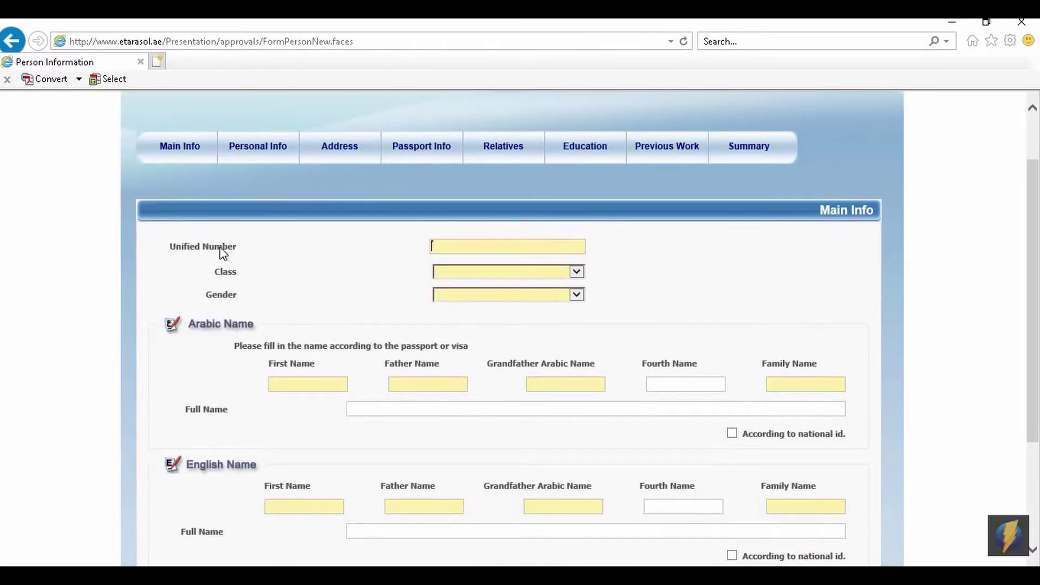
drag(167, 252, 234, 249)
click(497, 245)
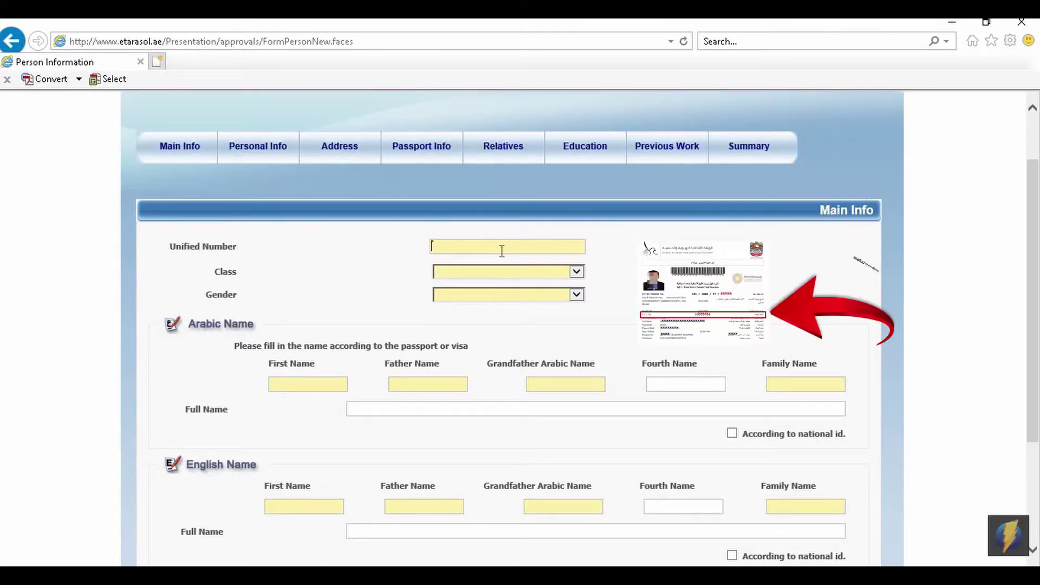
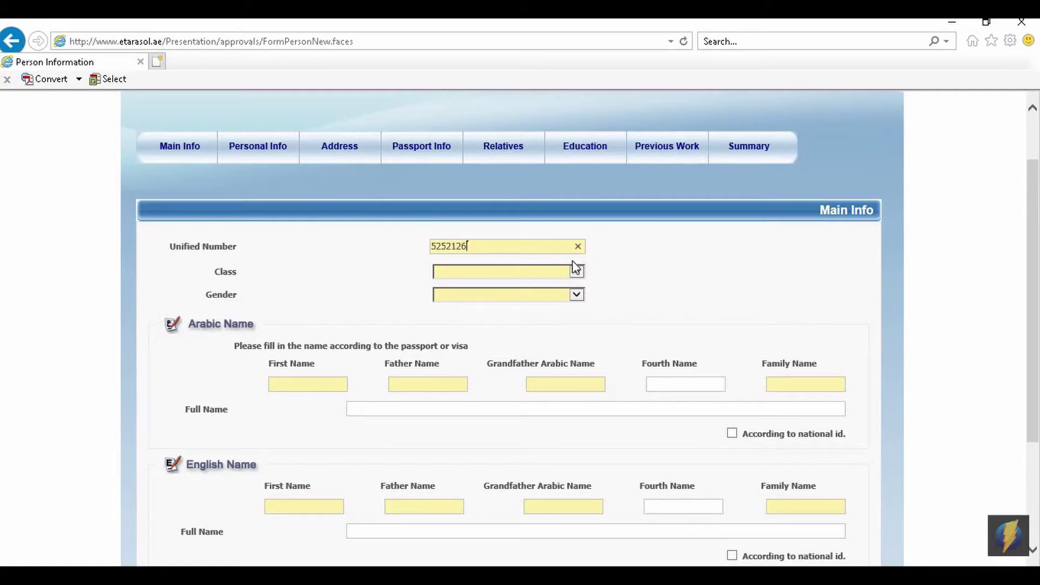
click(555, 269)
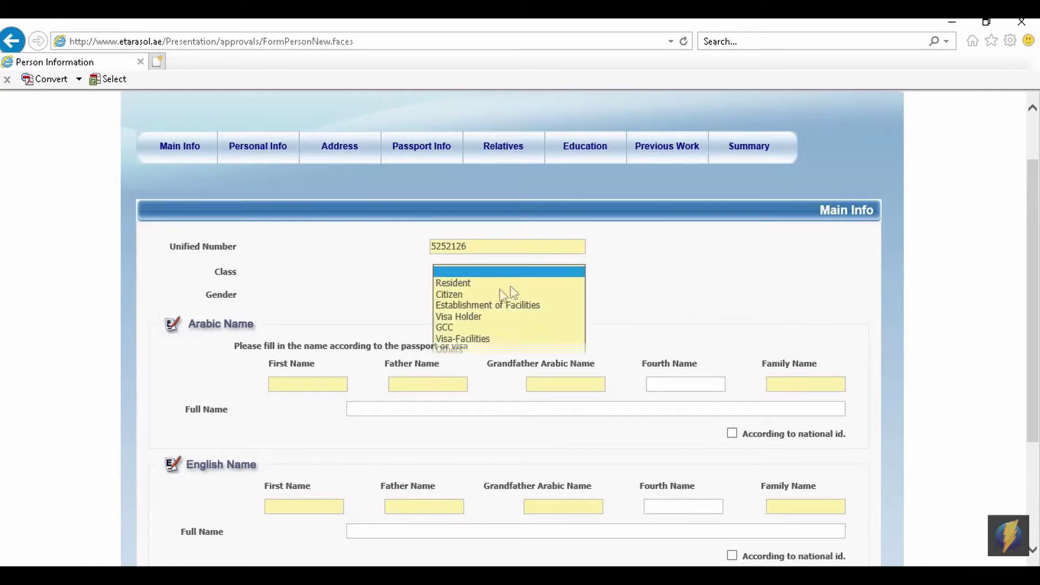
click(467, 284)
click(471, 296)
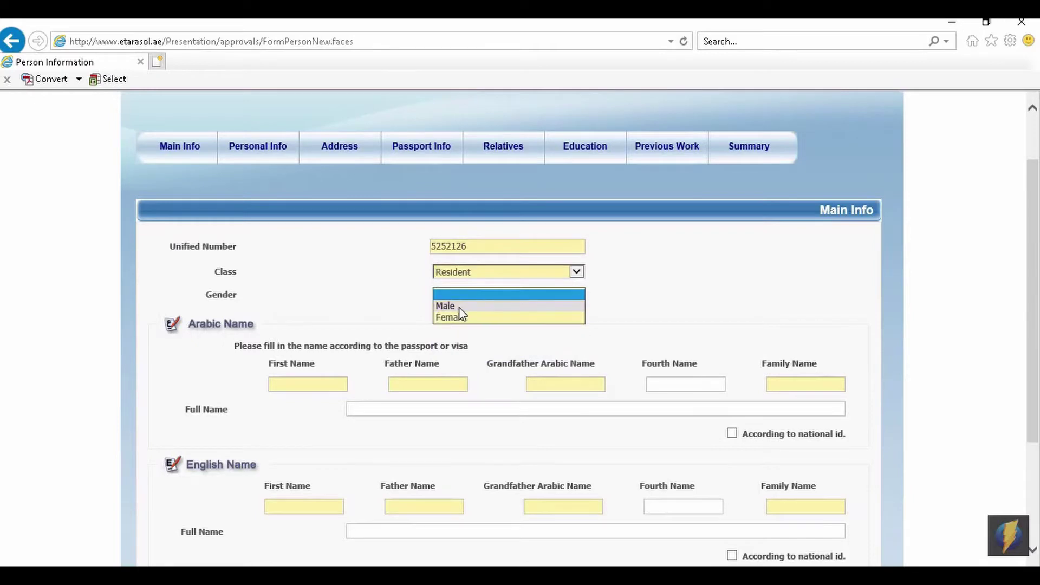
click(458, 317)
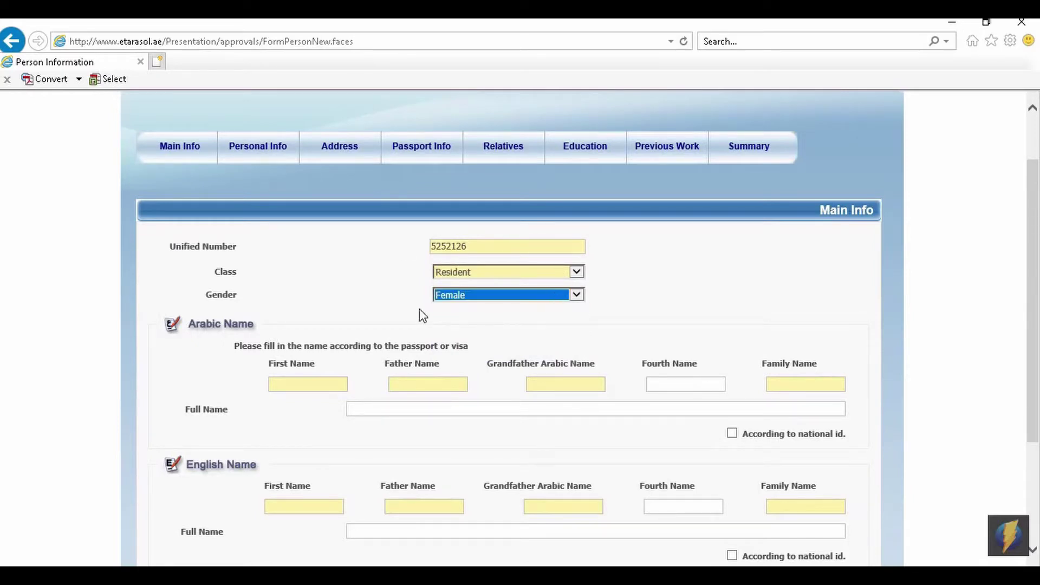
Replace the Unified Number with placeholder zeros, change Class to Others, keep Gender Female.
click(493, 246)
key(ctrl+a)
key(BackSpace)
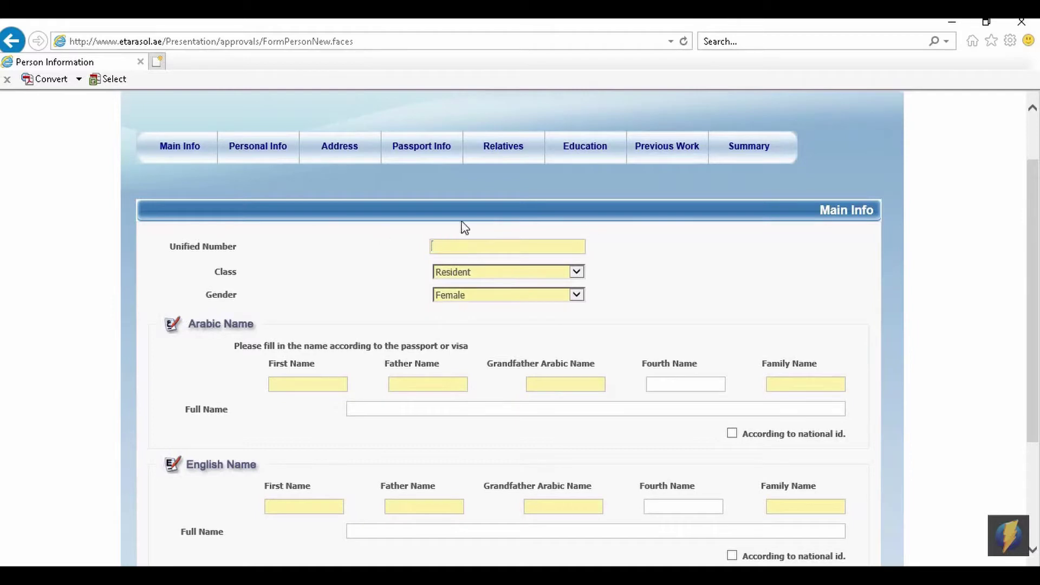
click(533, 273)
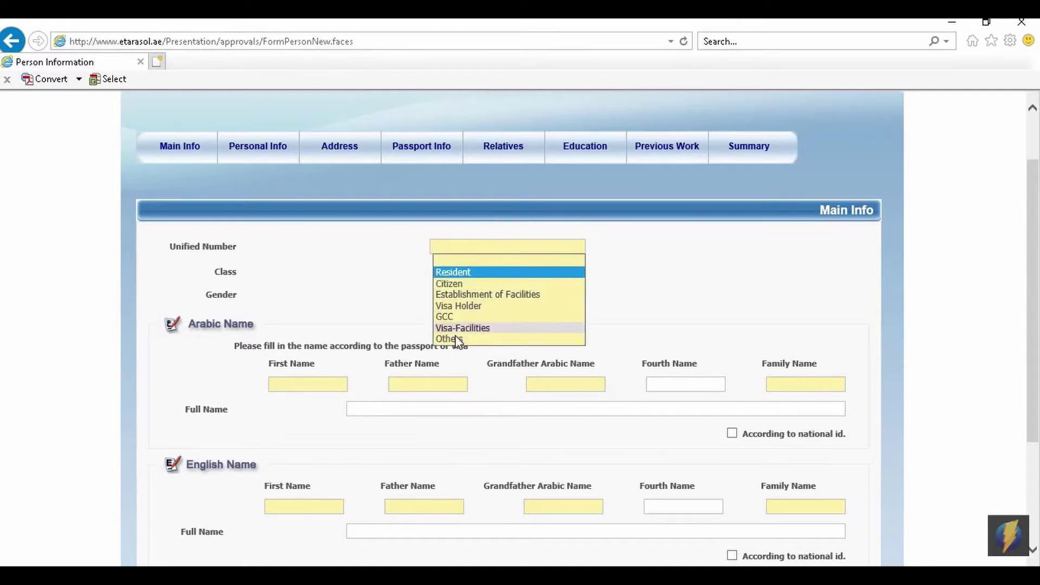
click(458, 338)
click(495, 295)
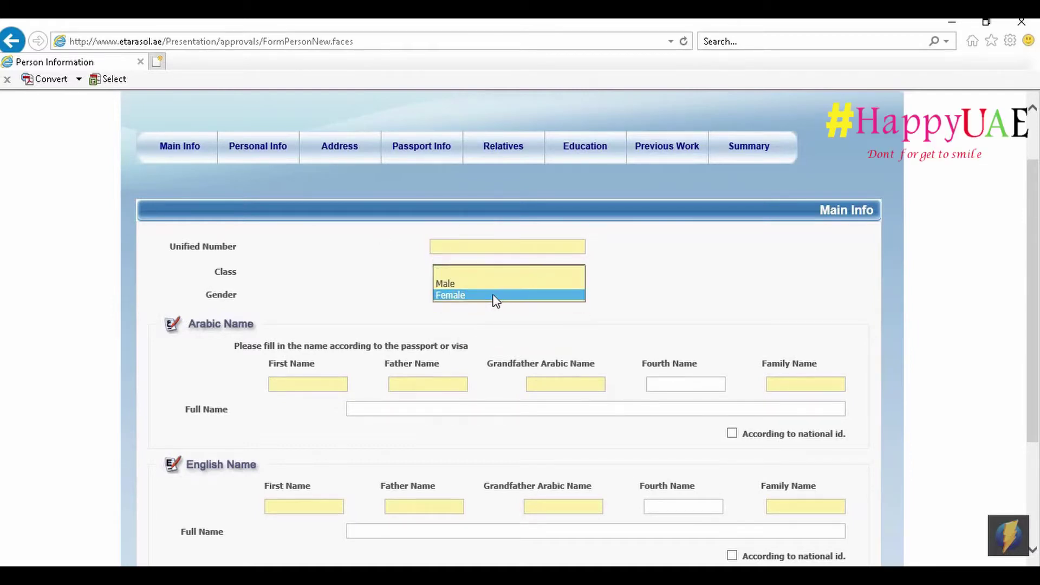
click(495, 295)
click(484, 250)
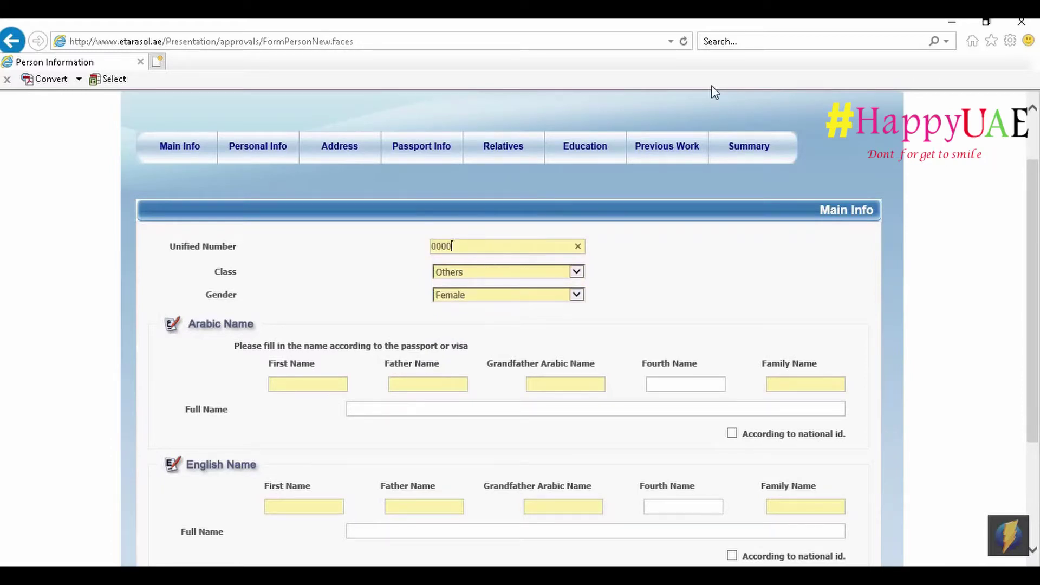
click(732, 252)
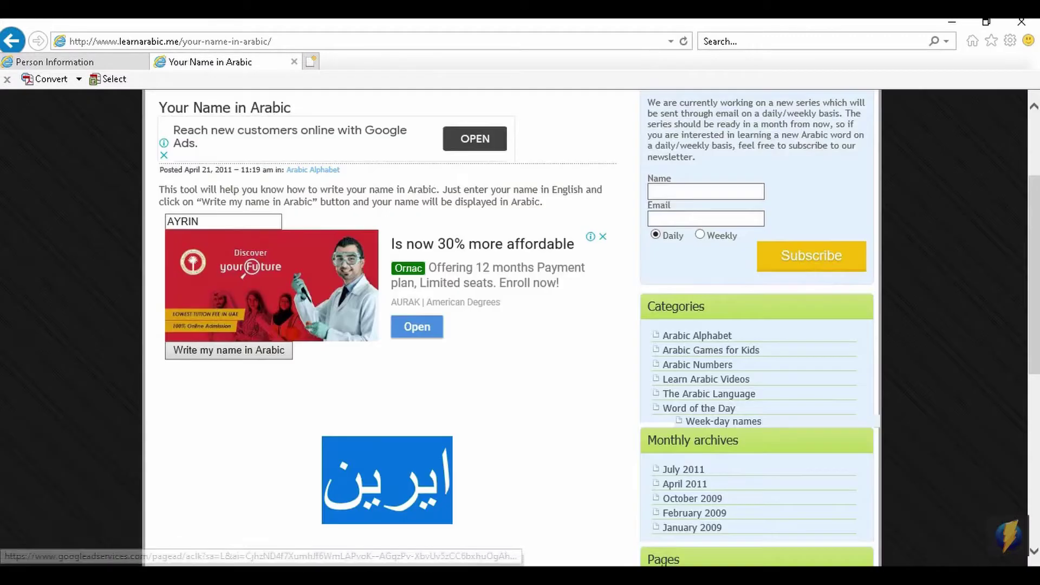
Paste the Arabic first name into the form's Arabic First Name field.
click(102, 63)
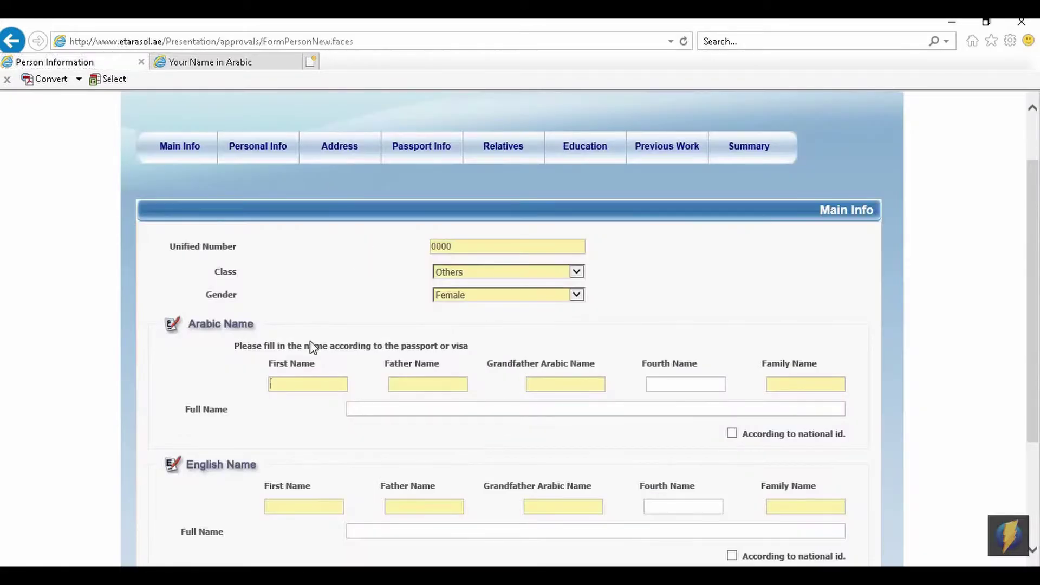
text(ايرين)
click(423, 385)
Convert the father's name Sulaiman to Arabic script on LearnArabic.me and copy it.
click(205, 63)
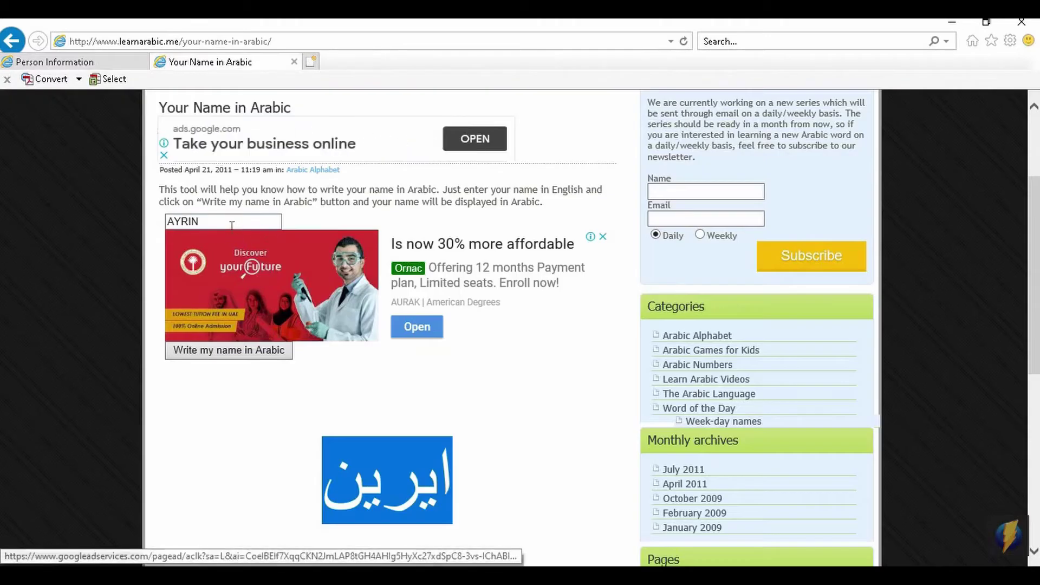
click(125, 219)
text(s)
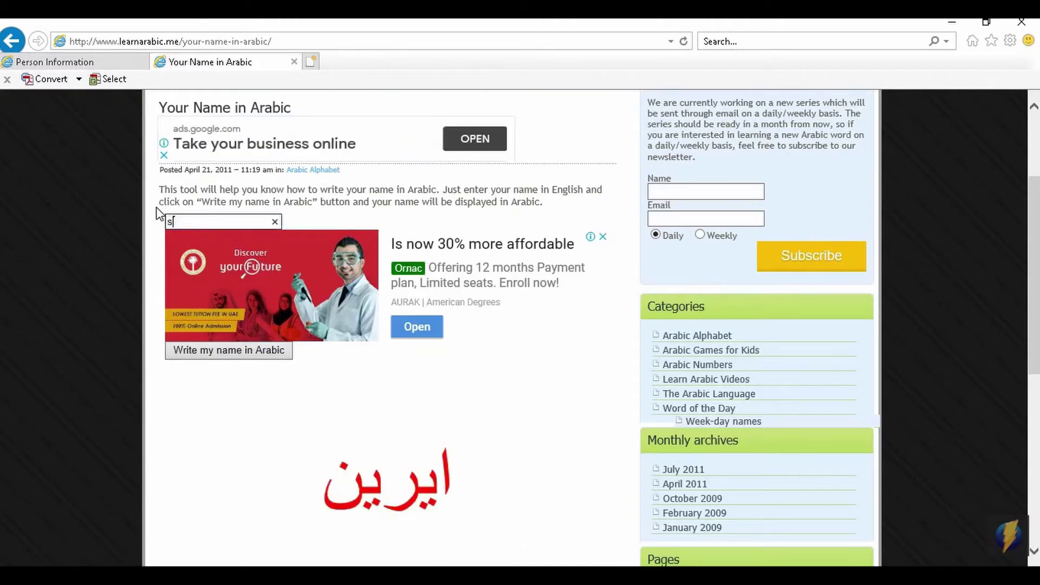
text(ULAIMAN)
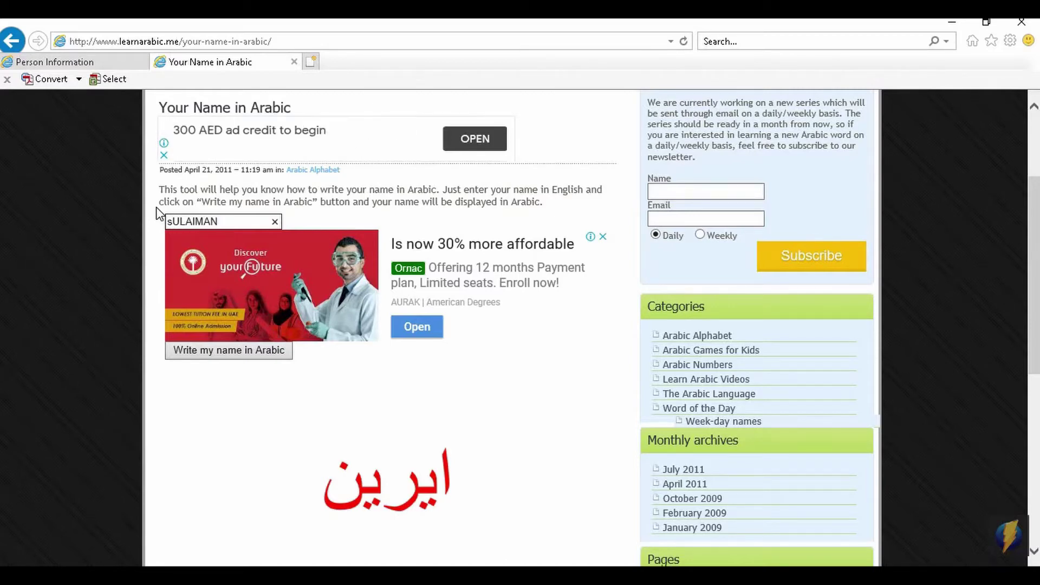
key(BackSpace)
key(BackSpace)
key(BackSpace)
key(BackSpace)
key(BackSpace)
key(BackSpace)
key(BackSpace)
click(270, 353)
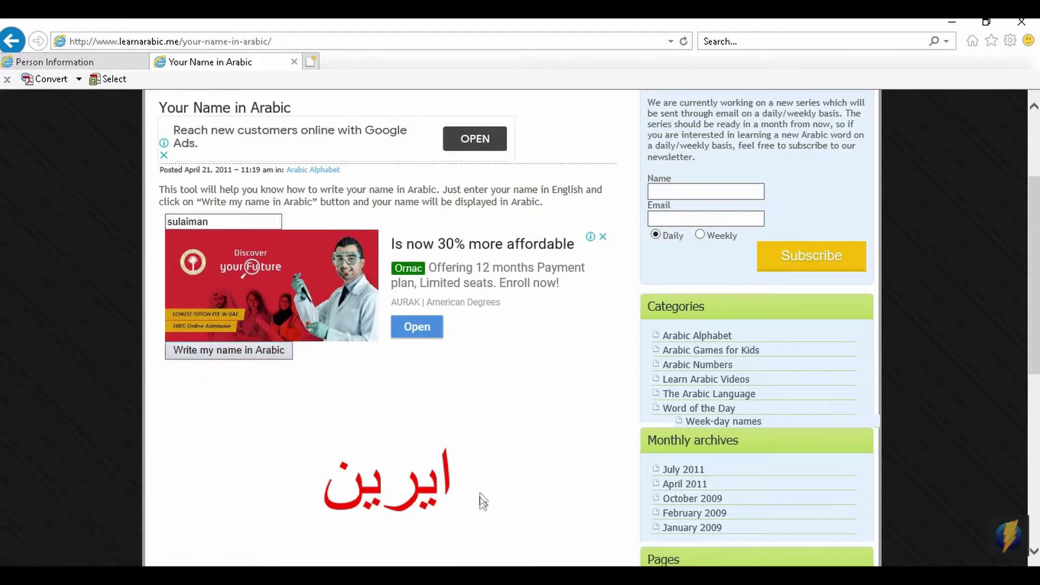
click(253, 357)
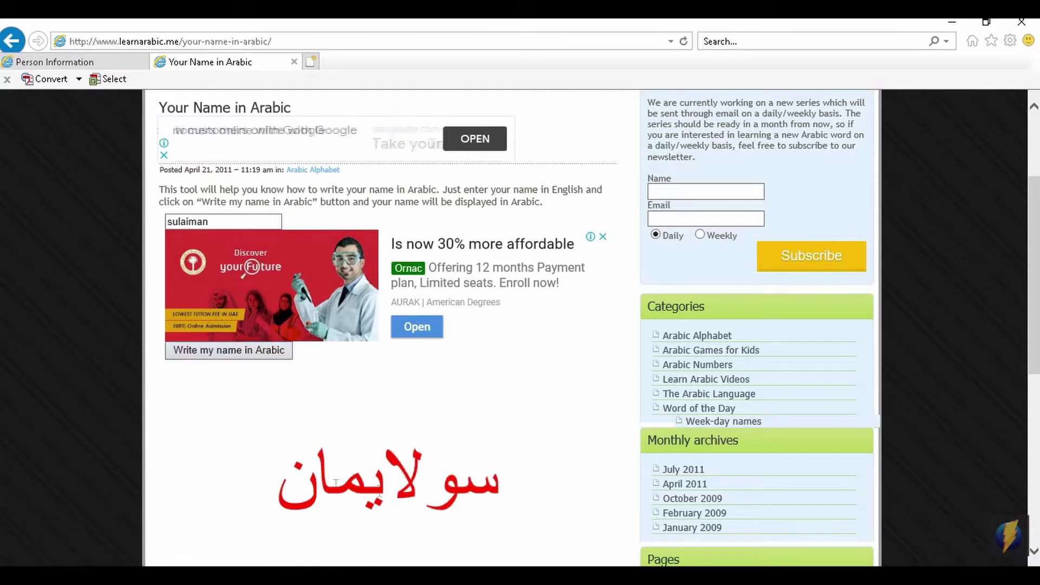
drag(335, 482, 260, 483)
key(ctrl+c)
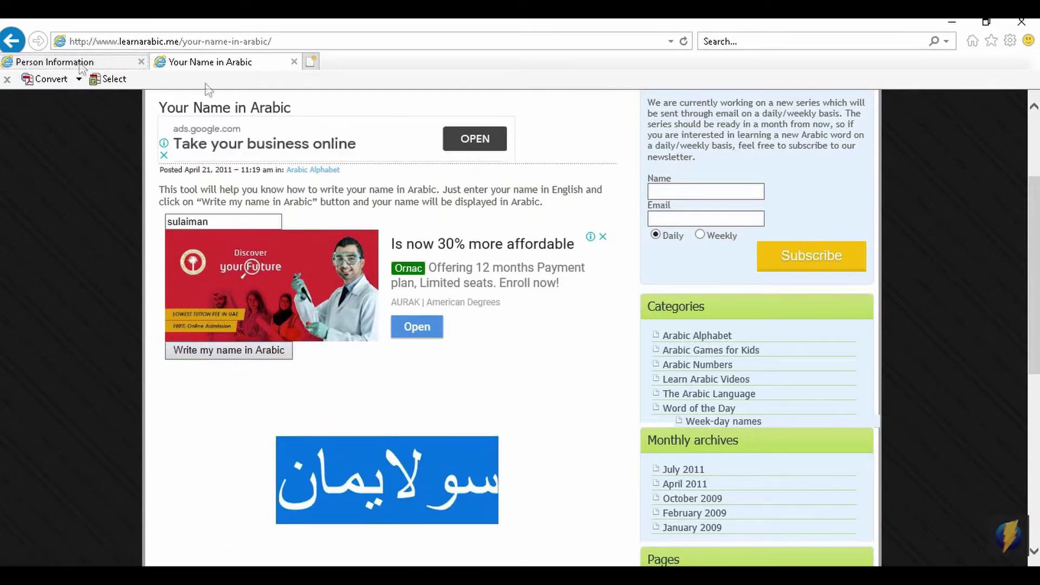
click(82, 63)
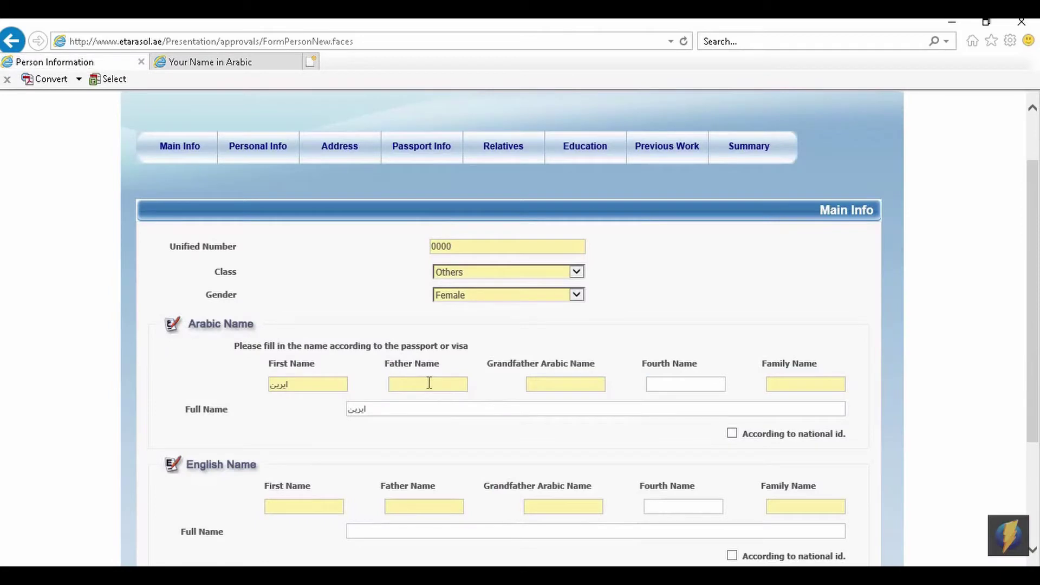
Paste the Arabic name into Father and Grandfather Name, and فاذيمة into Family Name.
key(ctrl+v)
click(548, 387)
key(ctrl+v)
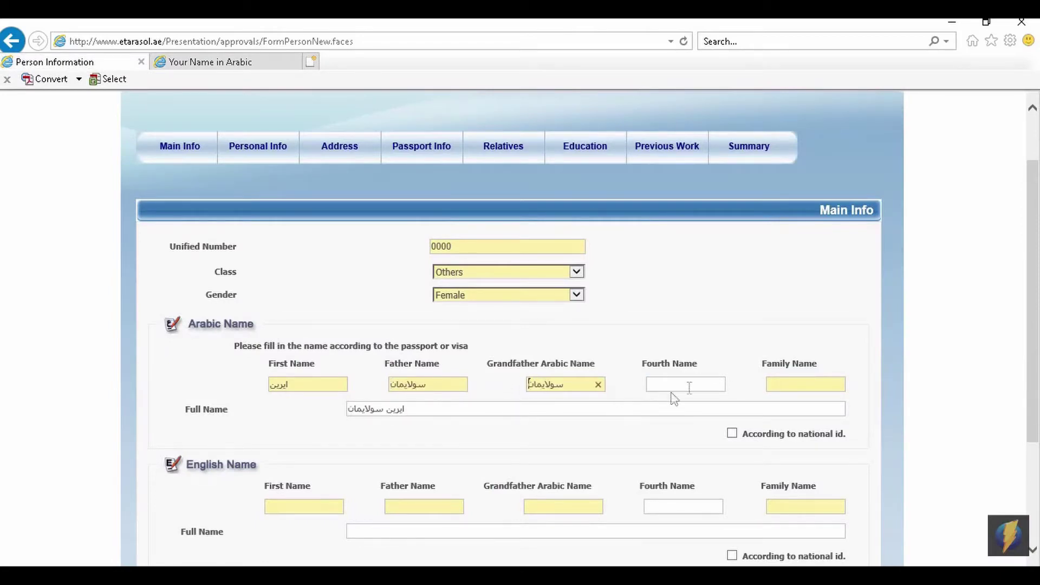
click(774, 384)
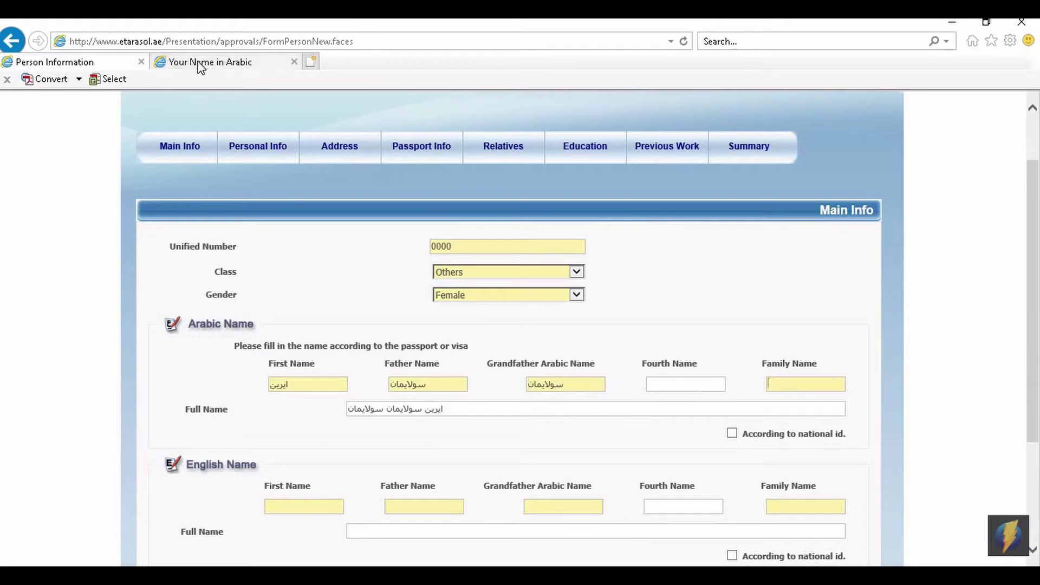
click(200, 63)
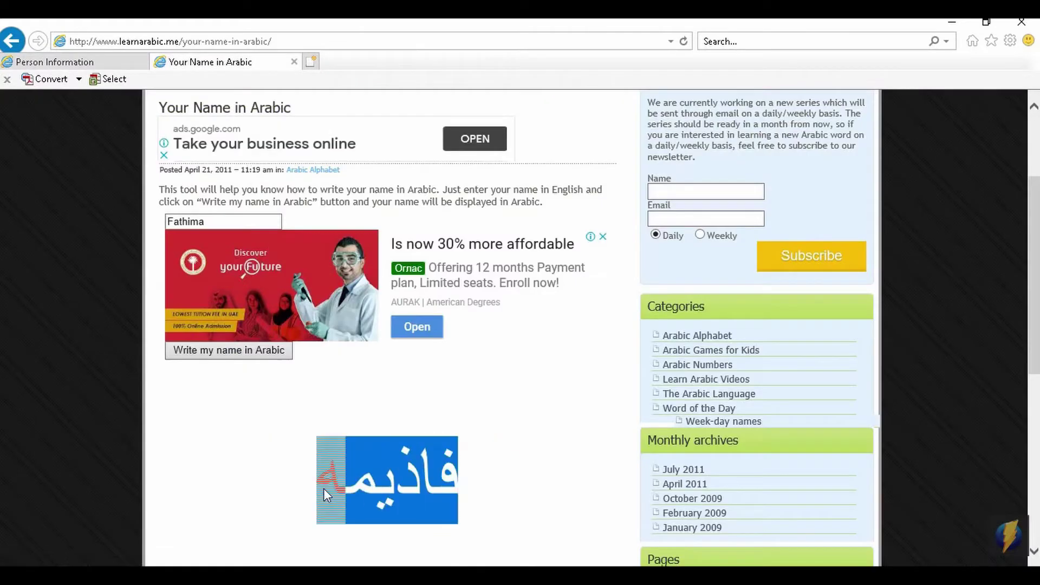
click(98, 62)
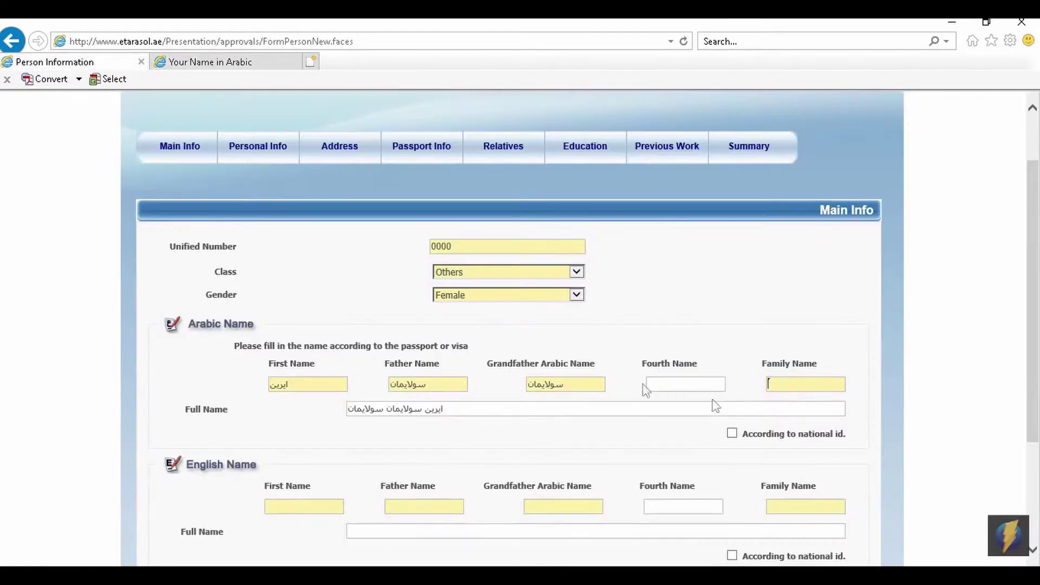
text(فاذيمة)
click(283, 509)
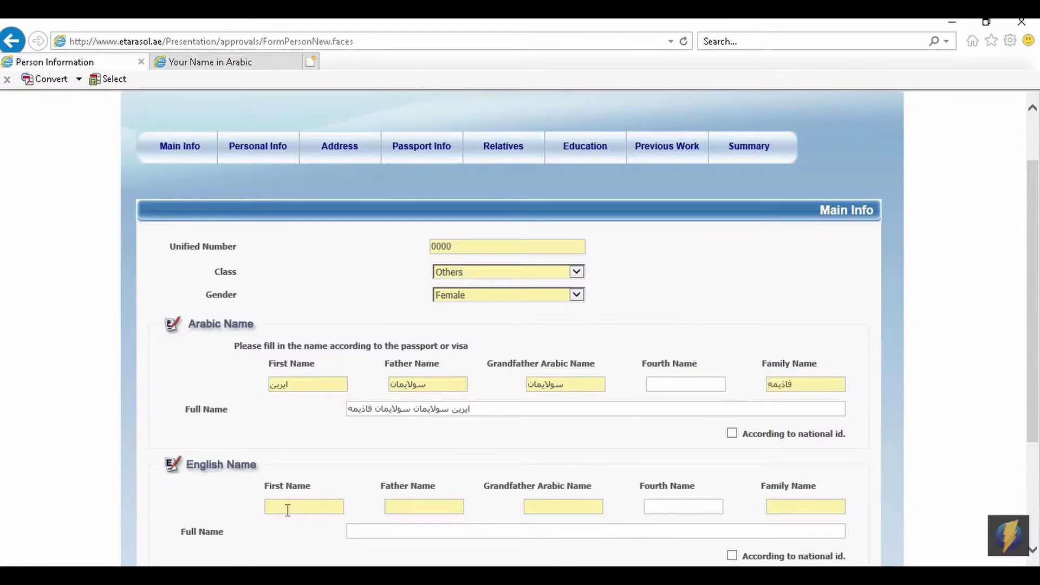
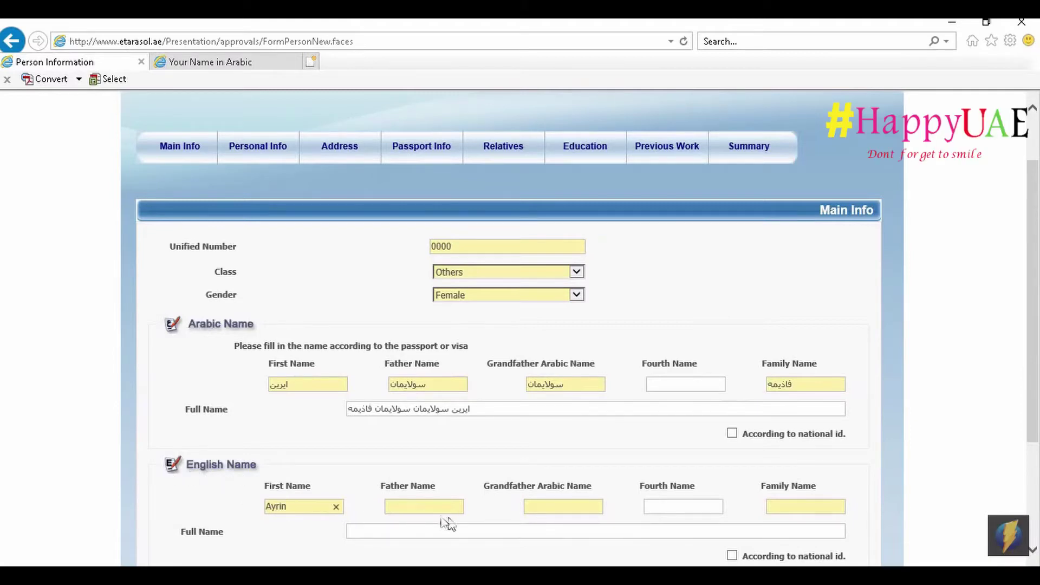
click(421, 509)
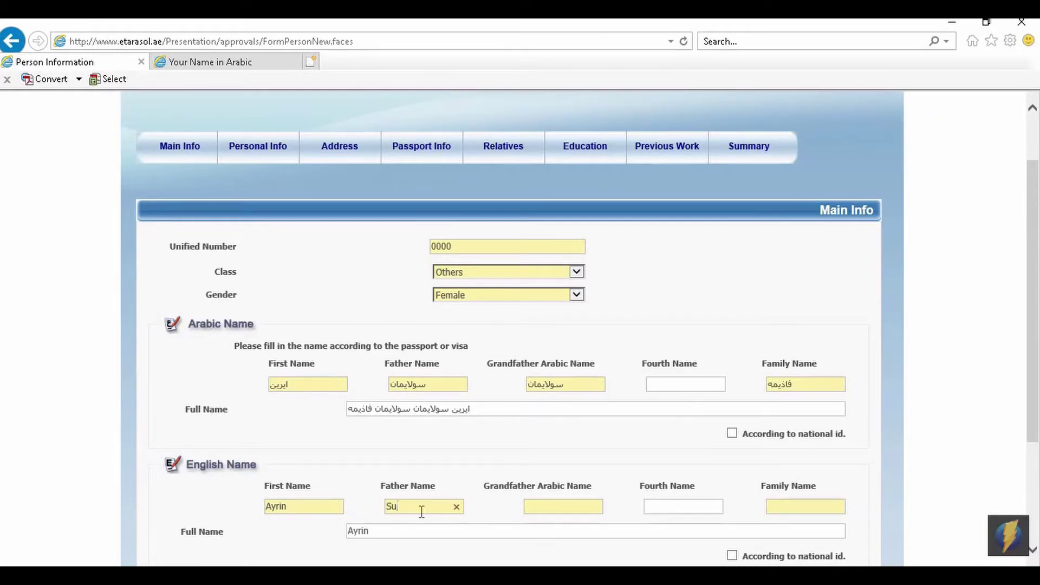
text(Sulaiman)
key(Tab)
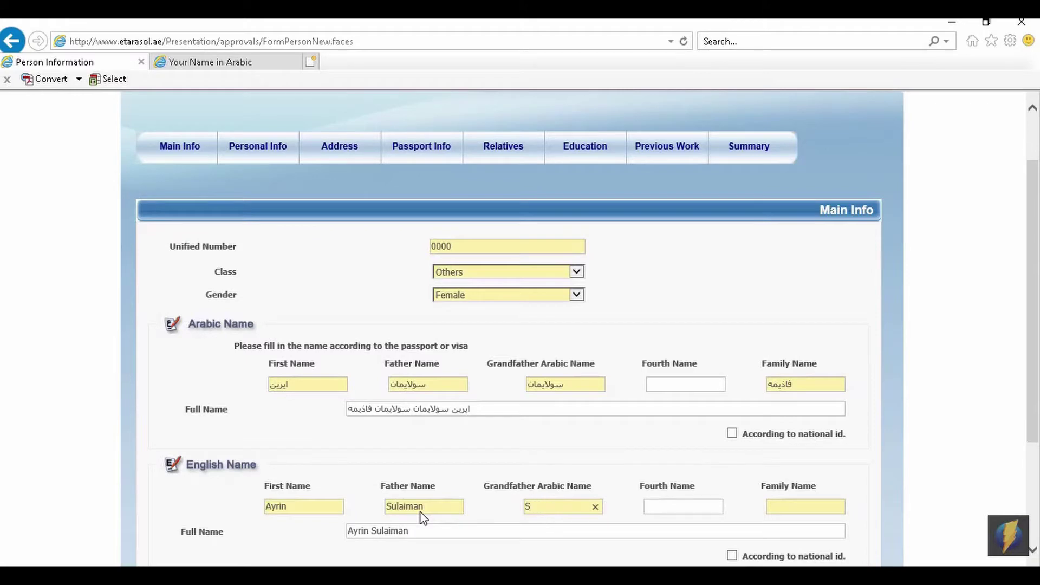
text(Sulaiman)
key(Tab)
text(a)
scroll(433, 325, down, 3)
click(438, 222)
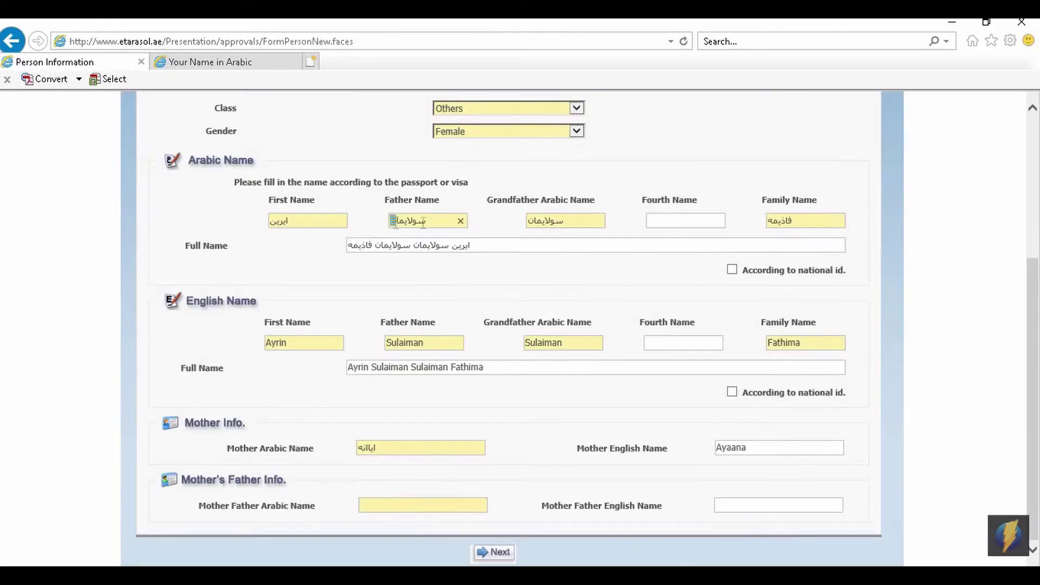
double_click(437, 222)
key(ctrl+c)
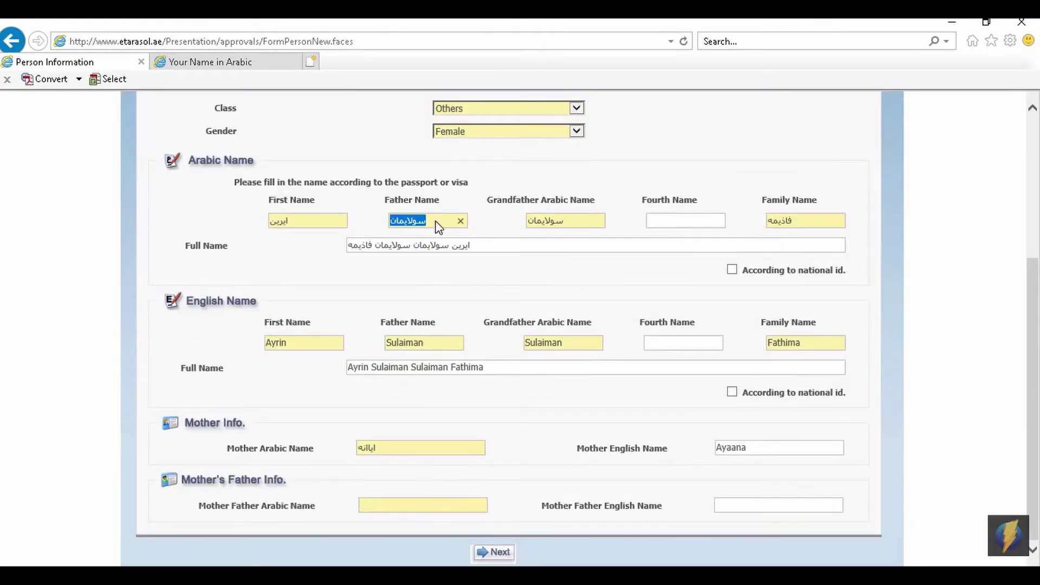
click(415, 499)
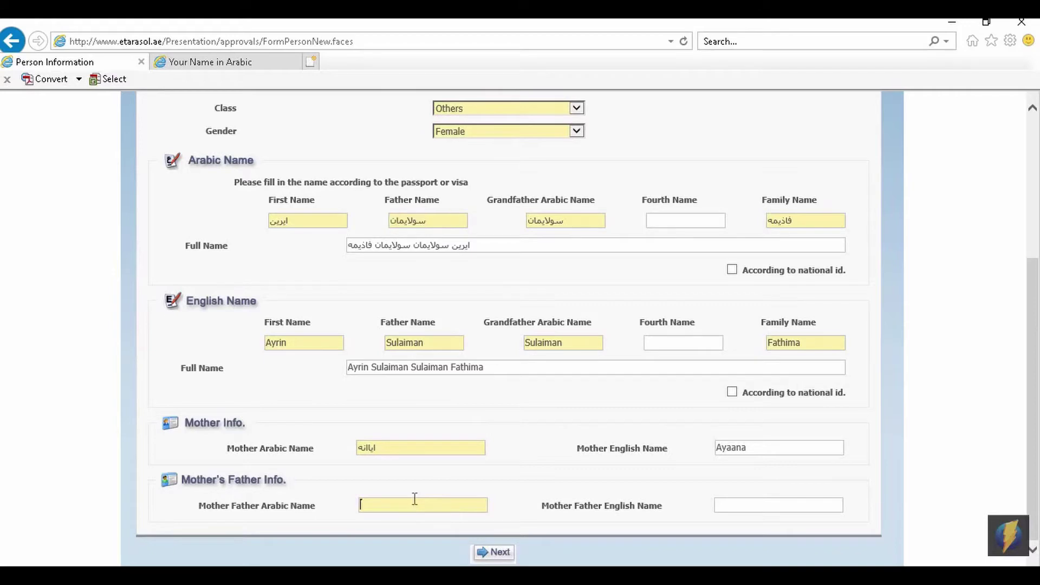
key(ctrl+v)
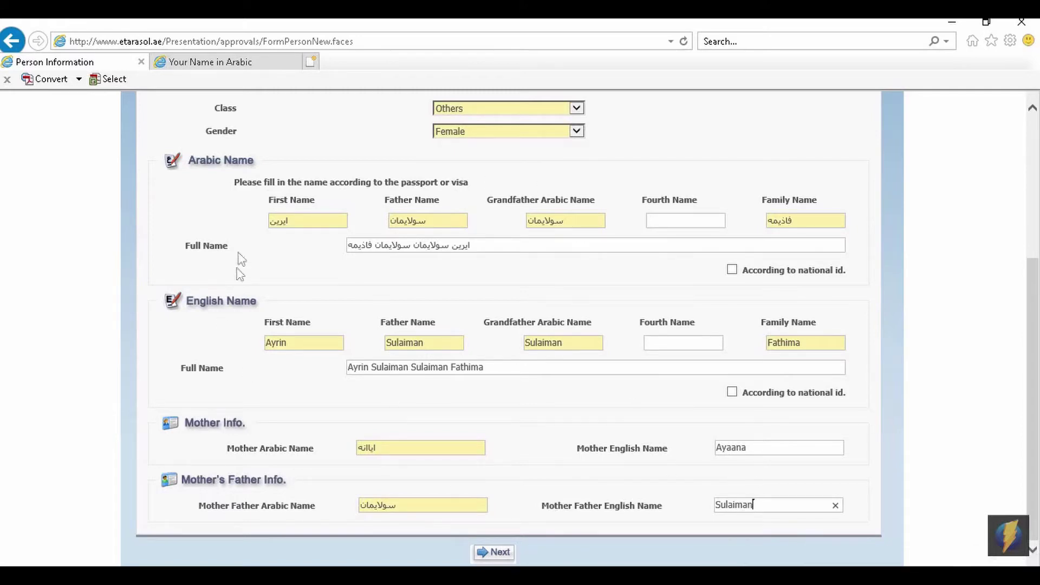
click(500, 552)
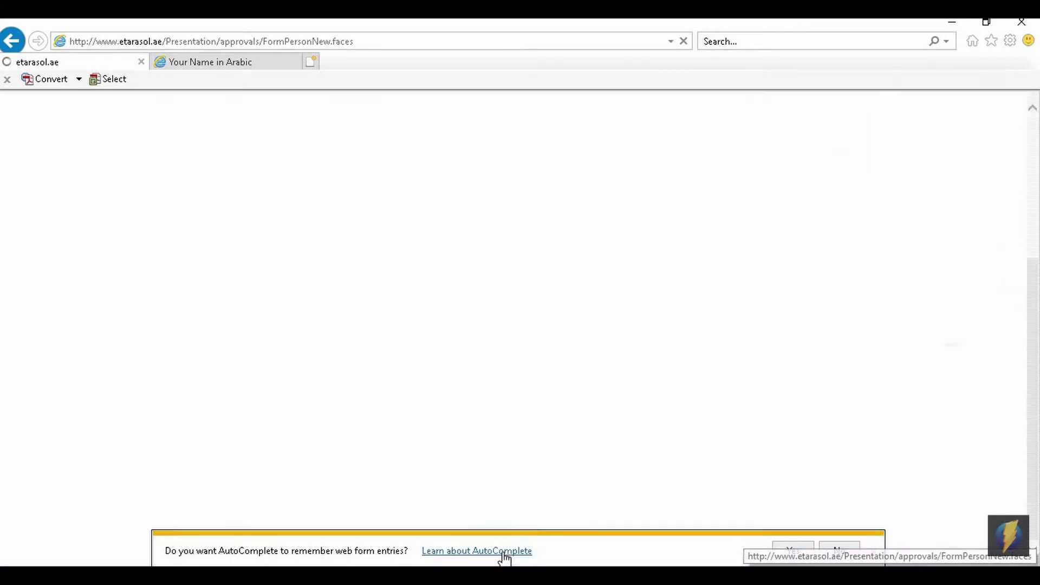
key(BackSpace)
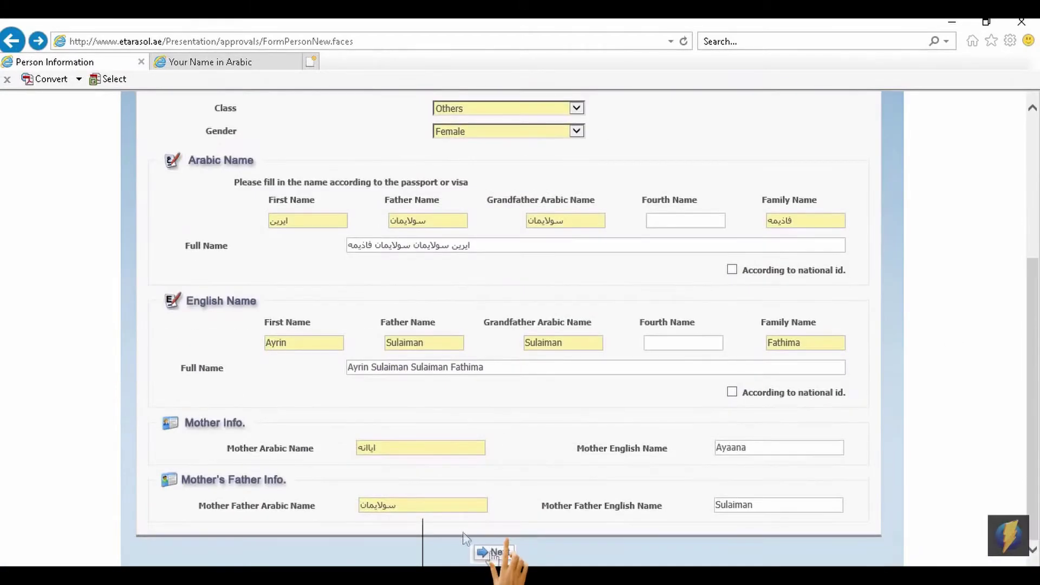
Advance through the Address page, leaving Emarate blank, to the Personal Info page.
click(495, 552)
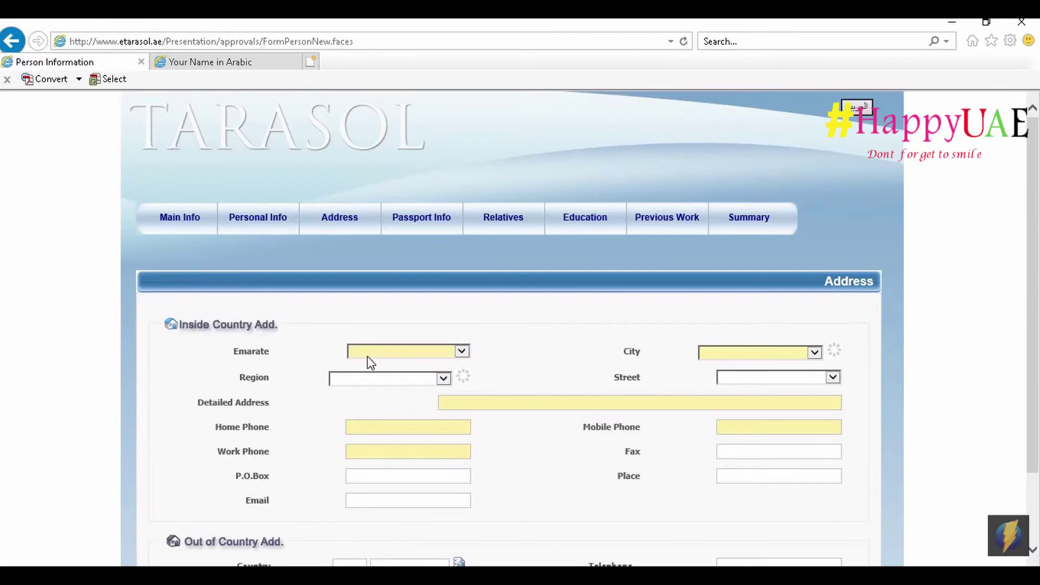
click(386, 353)
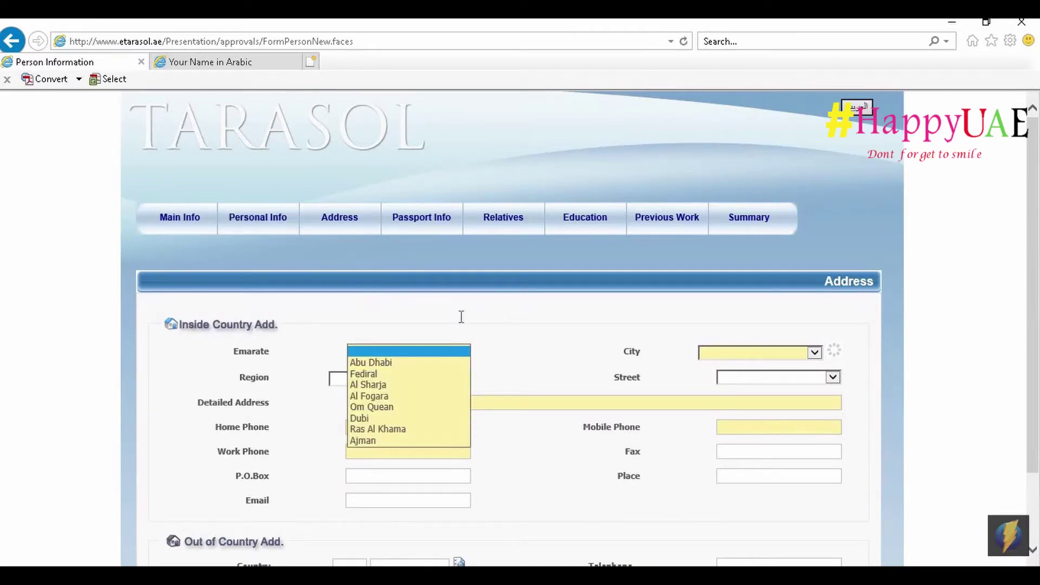
click(415, 268)
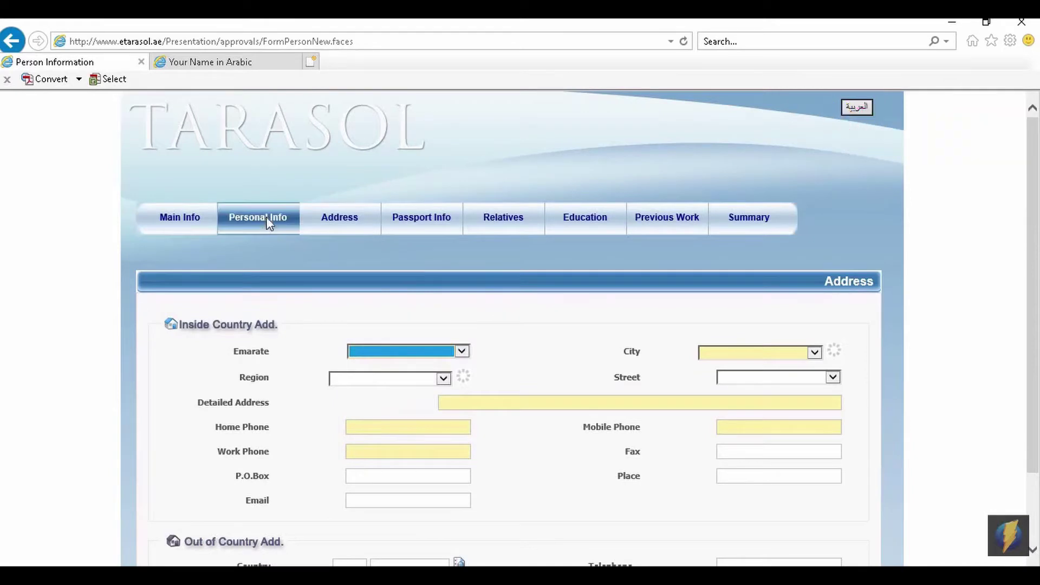
click(269, 217)
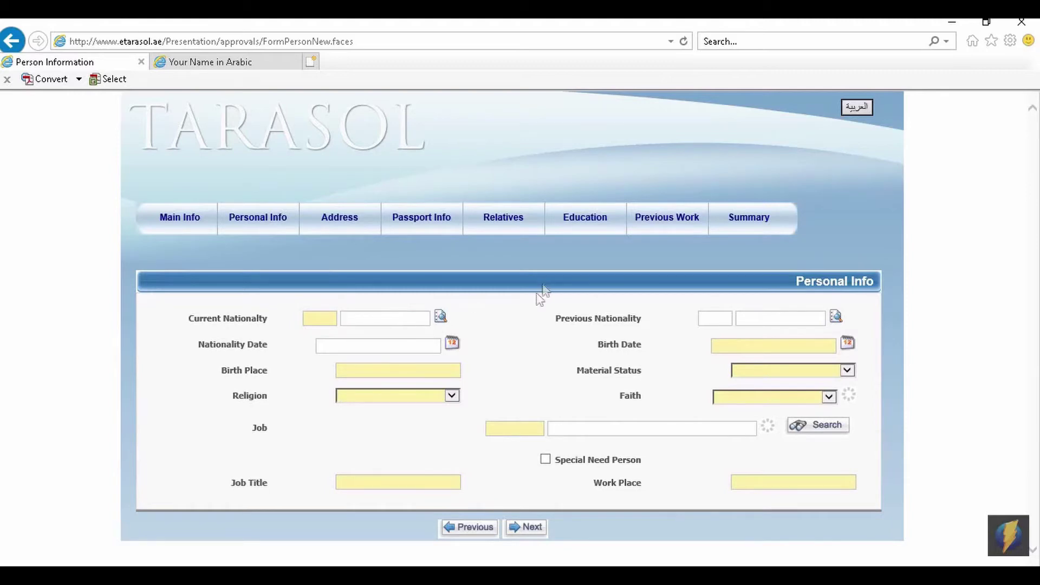
Set Current Nationality to 356 India by searching 'india' in the country lookup.
click(440, 316)
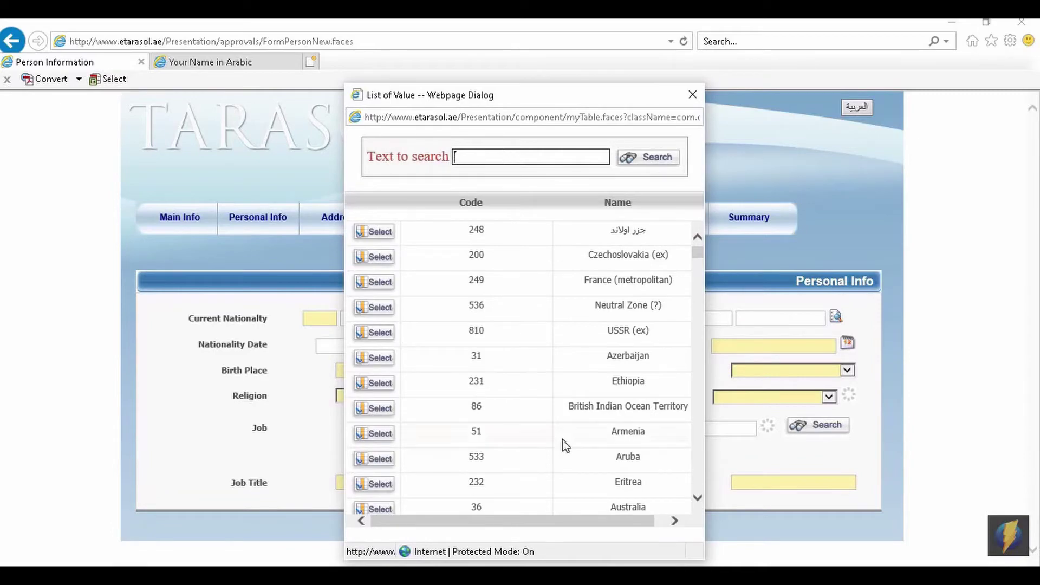
scroll(564, 440, down, 15)
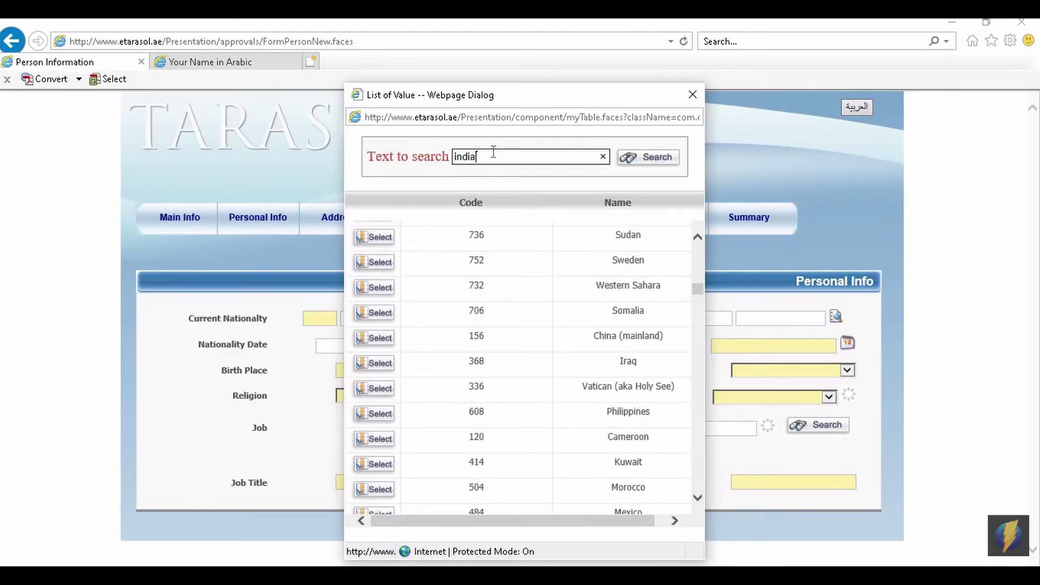
text(india)
click(649, 158)
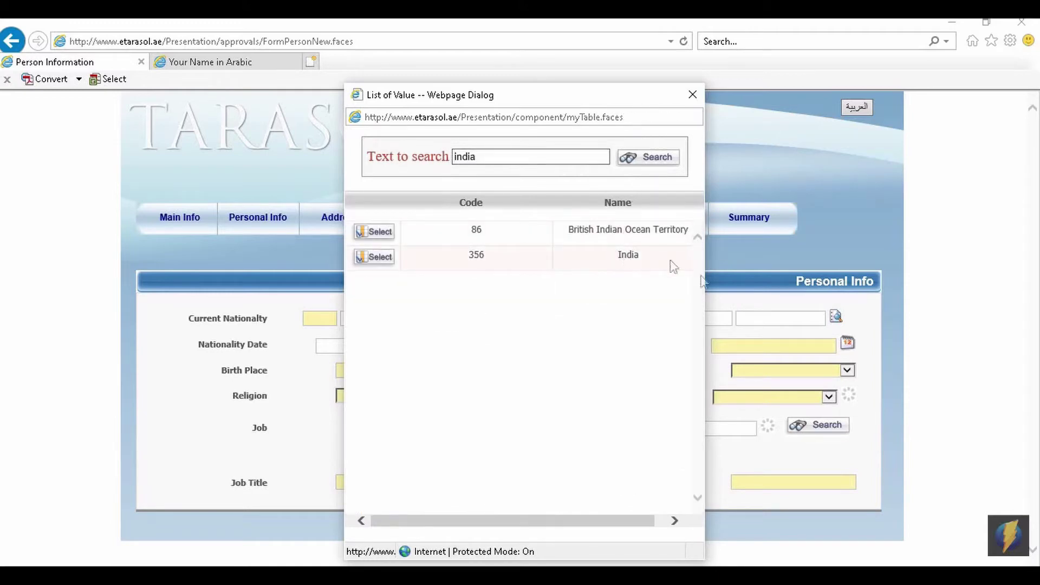
click(376, 257)
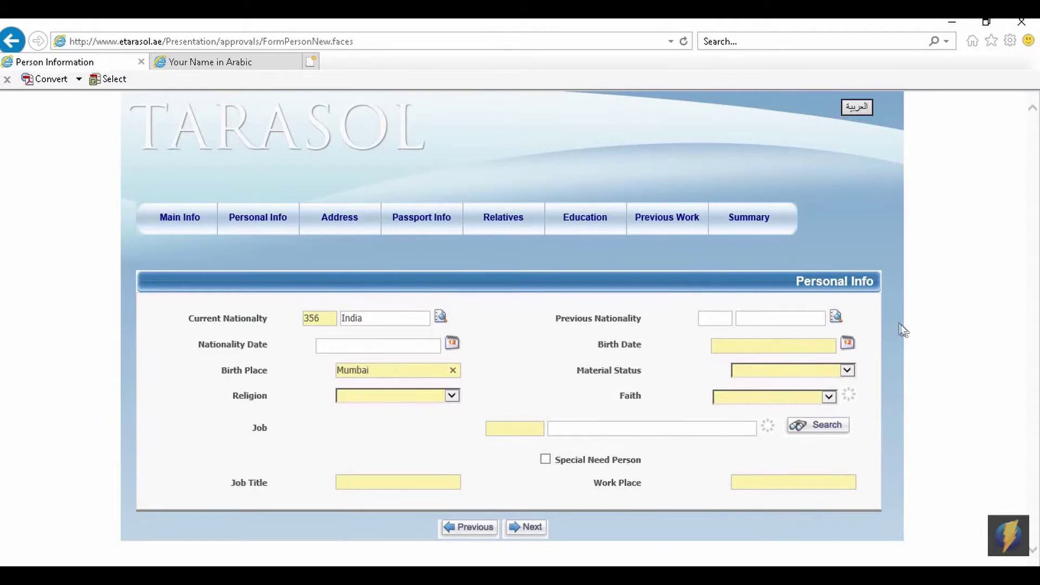
Set Material Status to Single, Religion to muslim and Faith to Sunna.
click(847, 370)
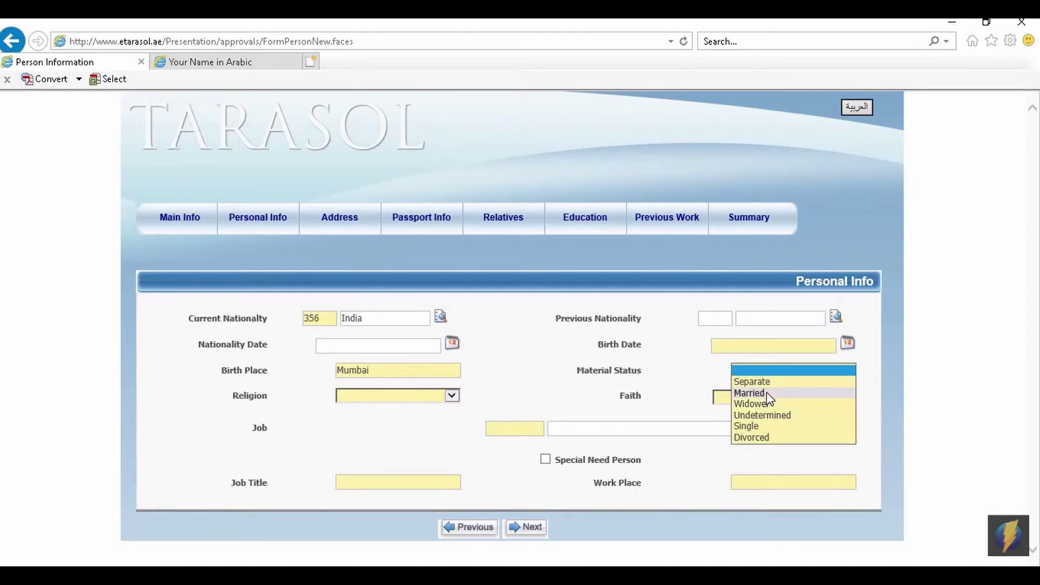
click(759, 426)
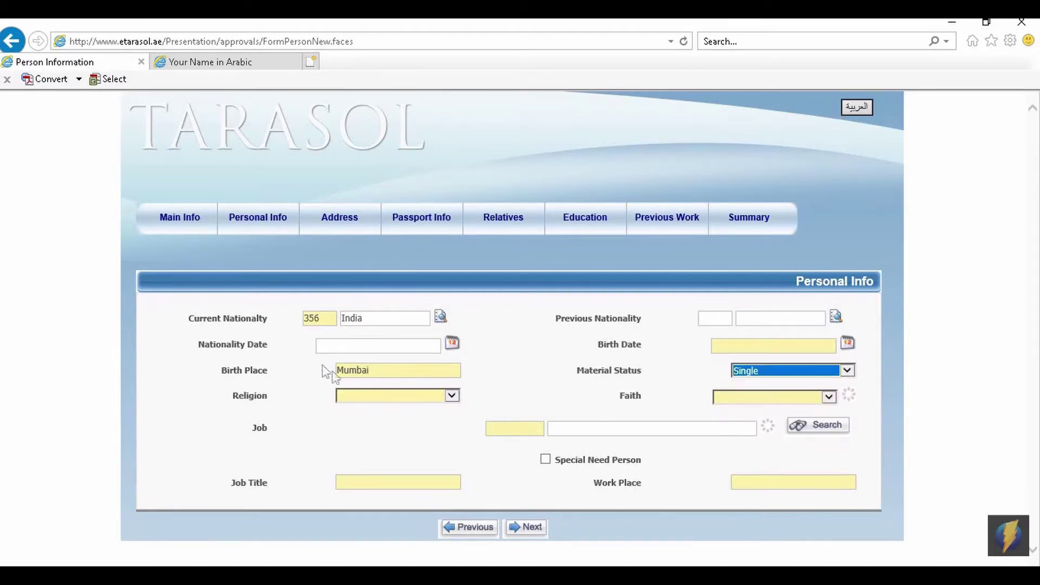
click(384, 401)
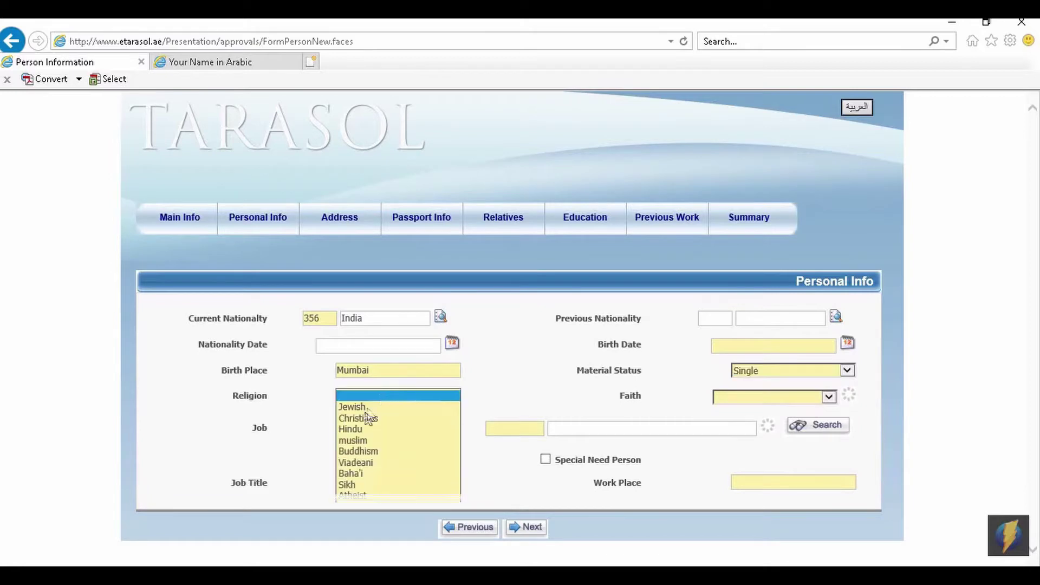
click(364, 440)
click(801, 397)
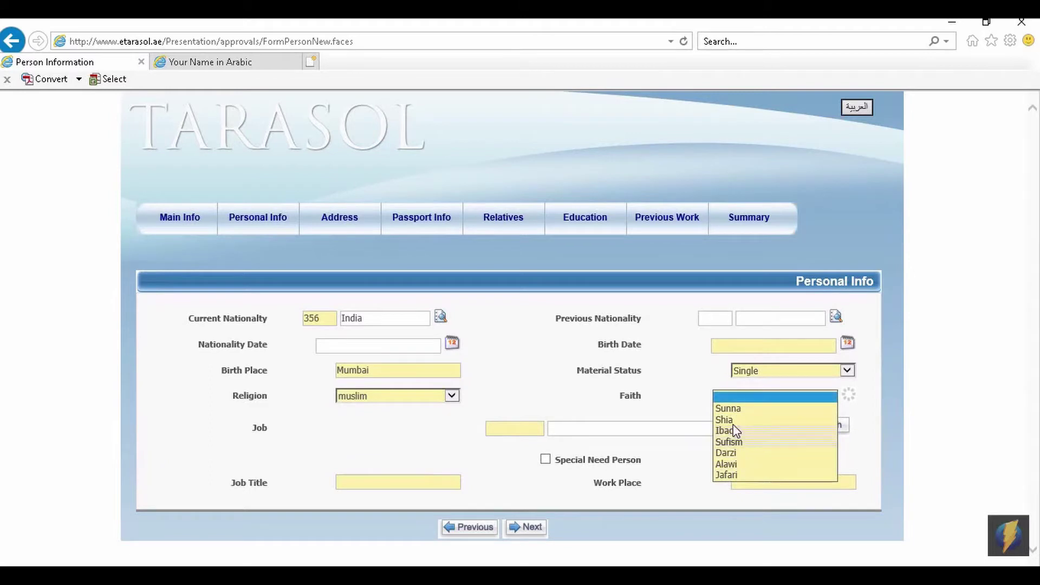
click(728, 408)
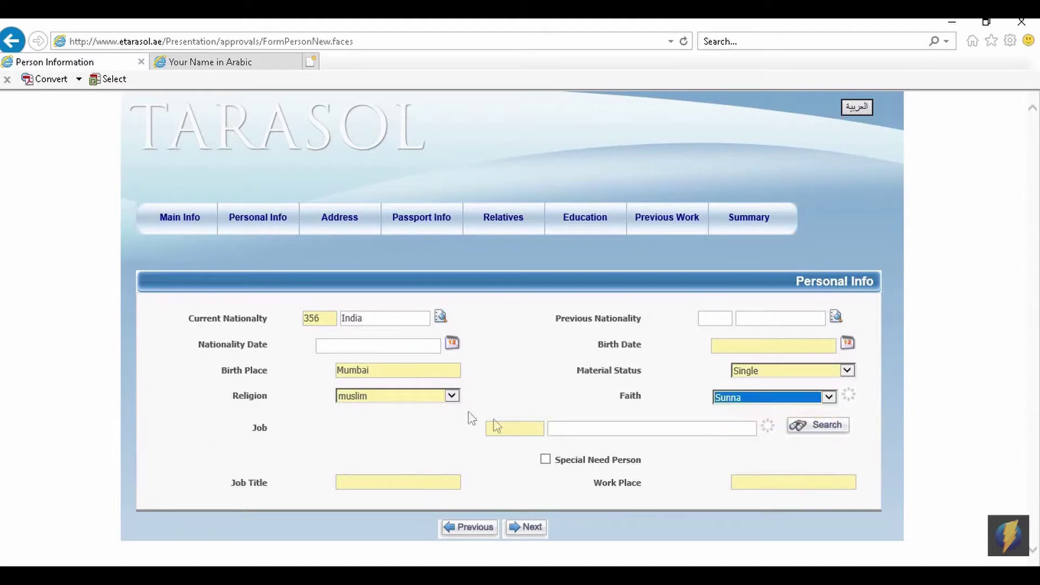
click(655, 428)
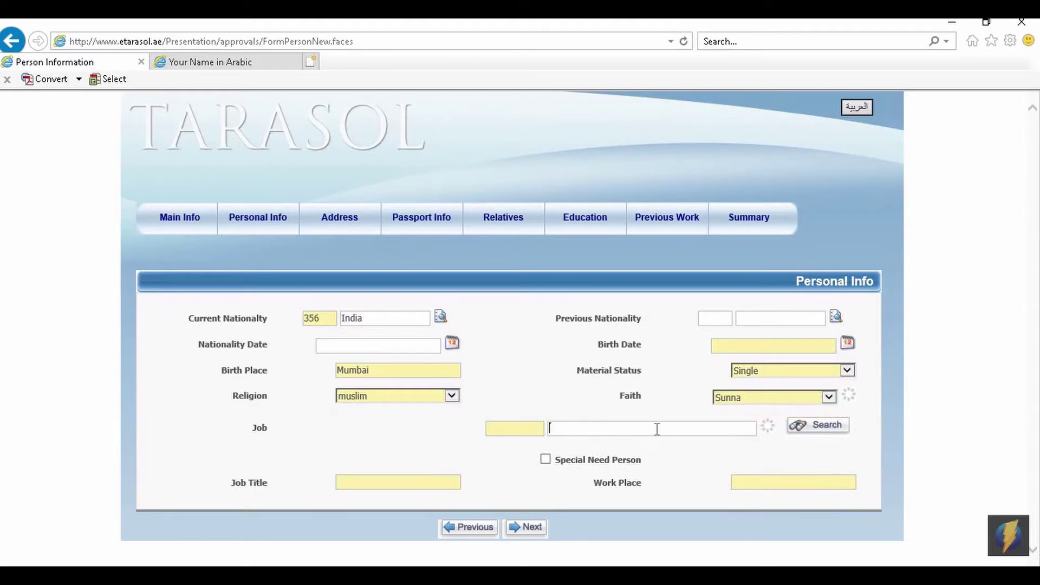
Search professions for 'pharmacist' and select job 3001065 pharmacist.
click(805, 426)
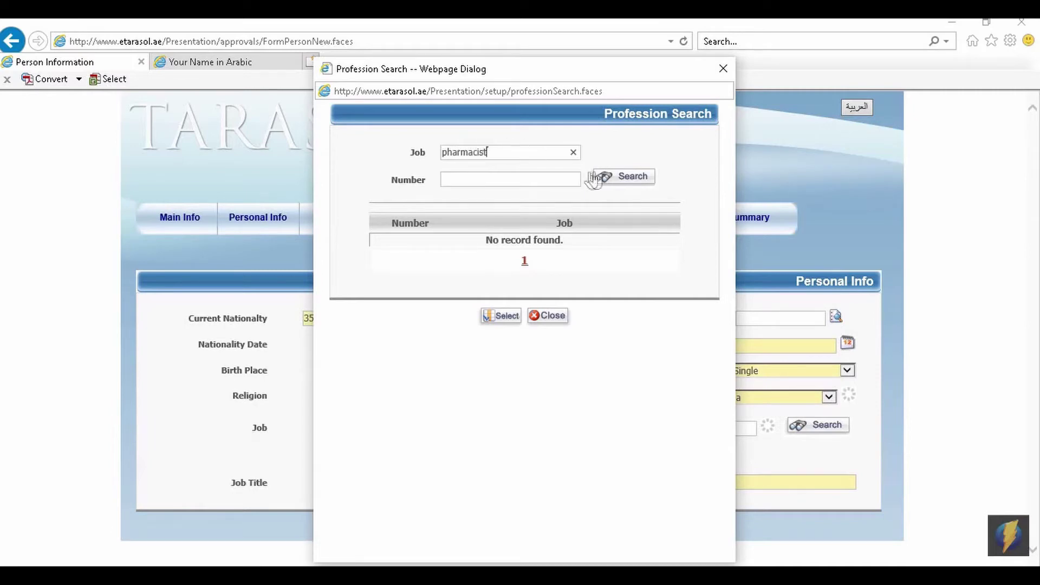
click(609, 178)
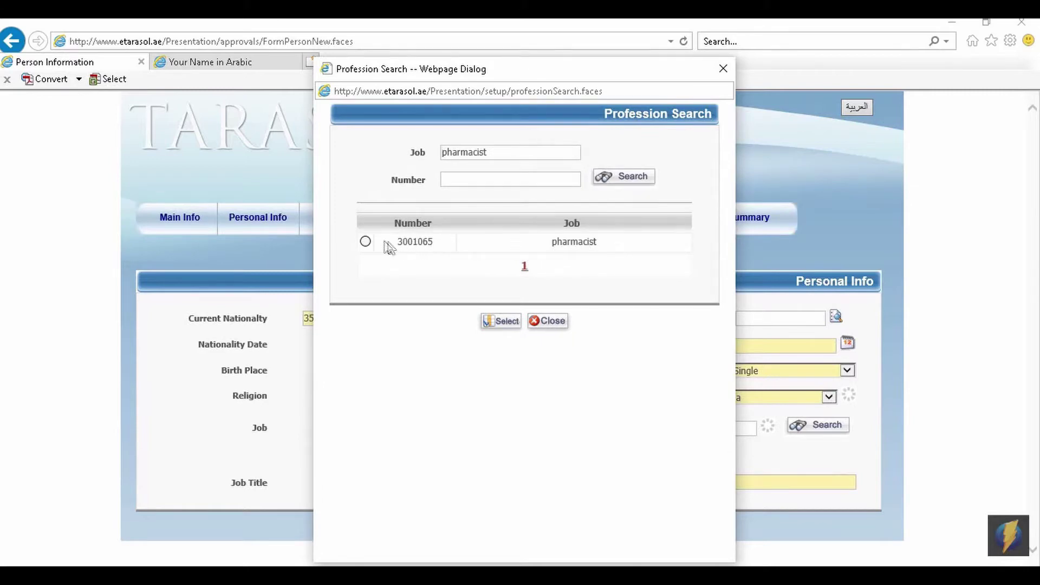
click(366, 242)
click(506, 323)
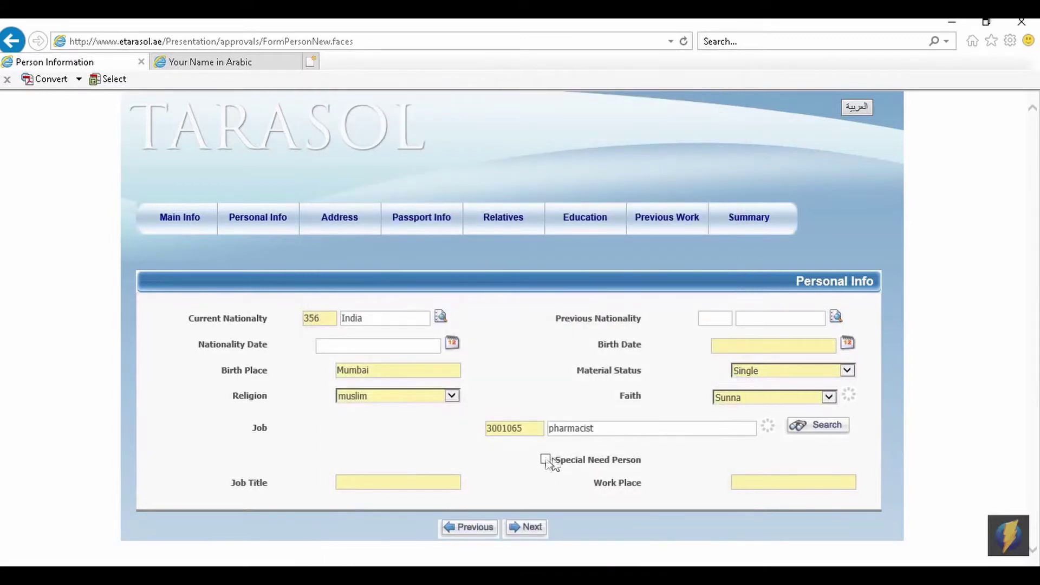
click(355, 477)
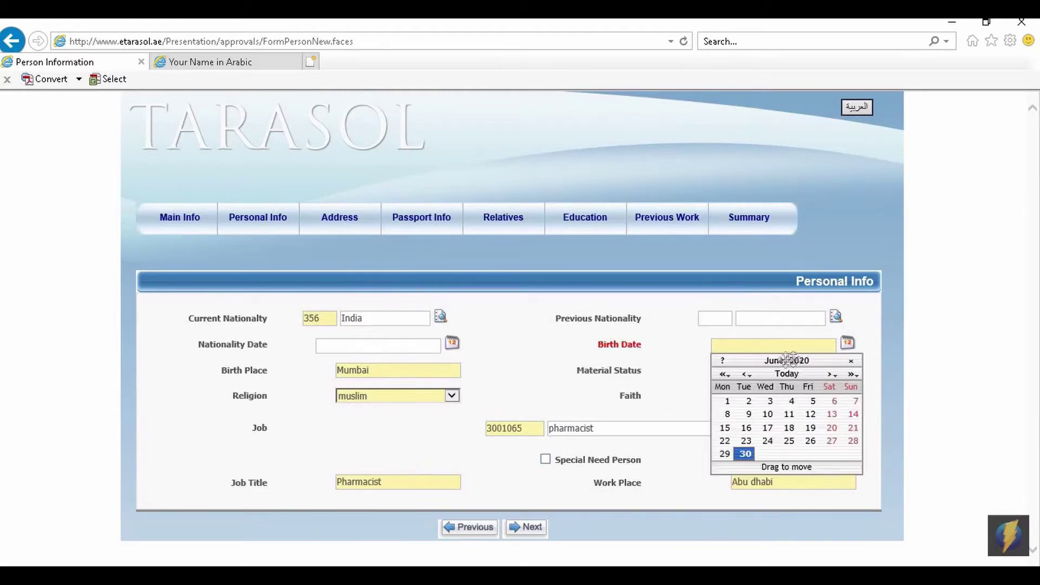
click(724, 373)
click(724, 373)
click(724, 374)
click(724, 374)
click(701, 344)
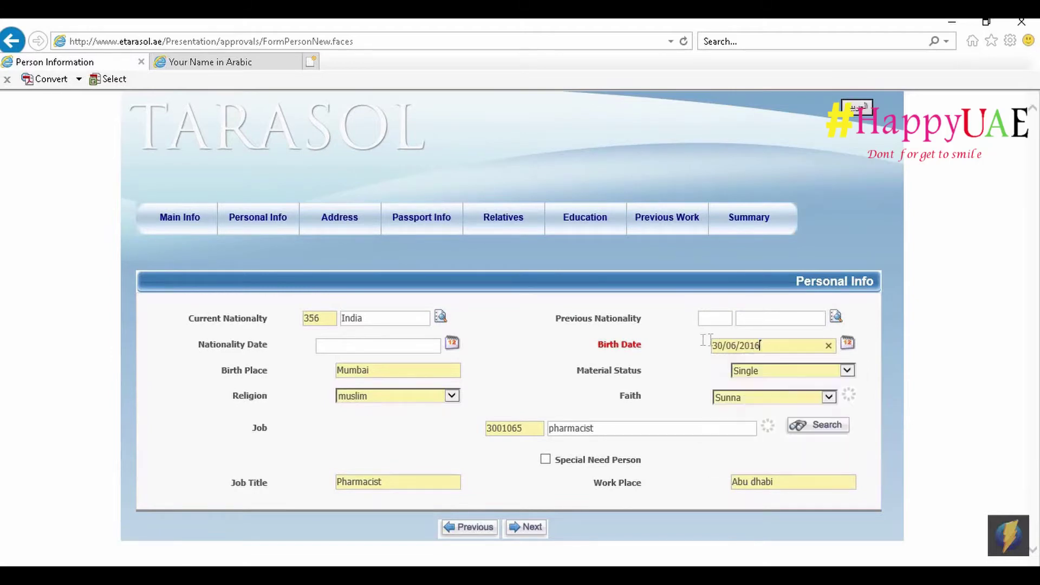
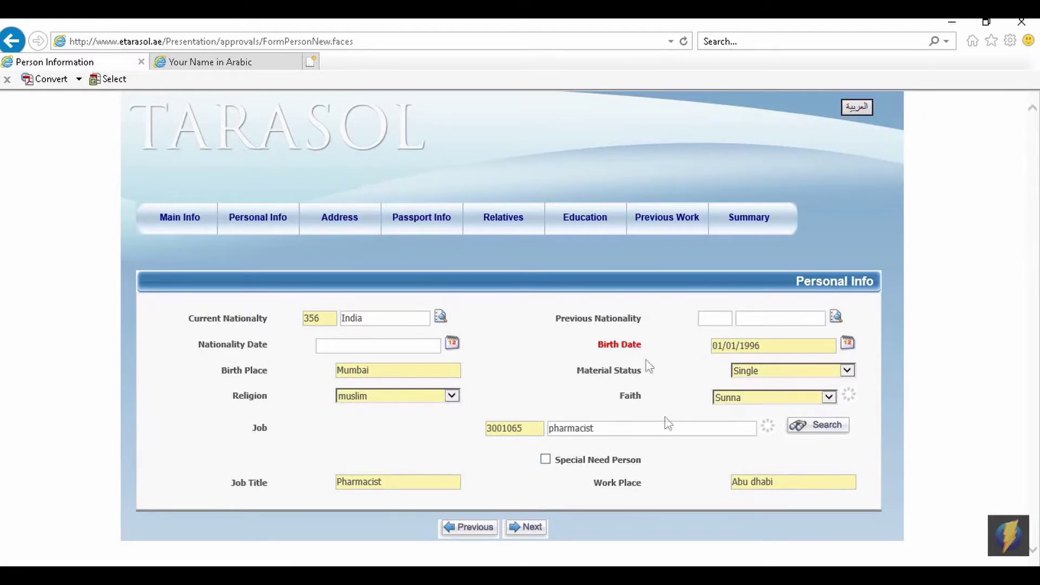
click(532, 527)
Add the mobile number, e-mail and an India, Mumbai out-of-country address, then continue.
scroll(431, 341, down, 2)
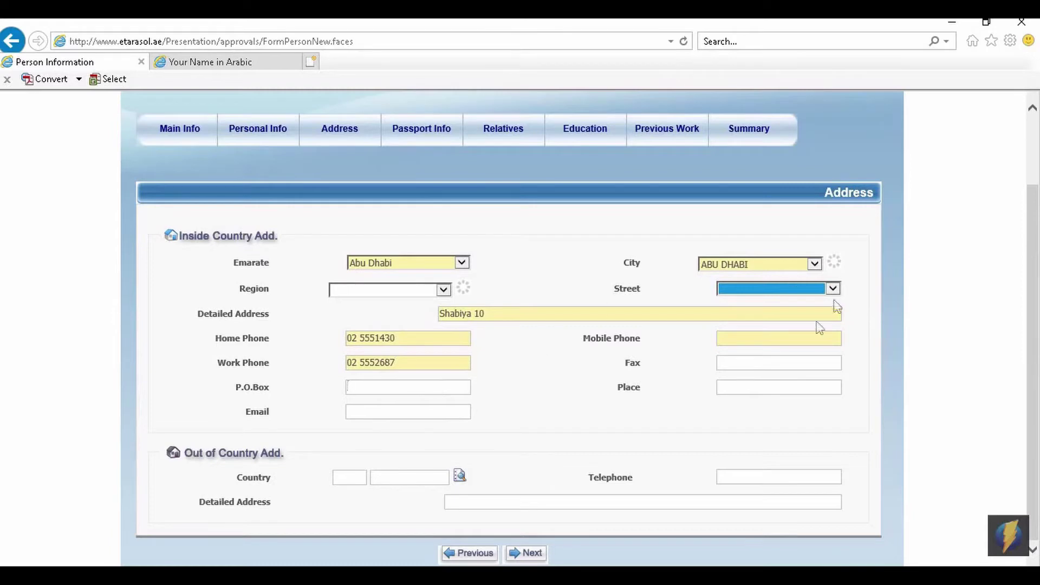
click(776, 337)
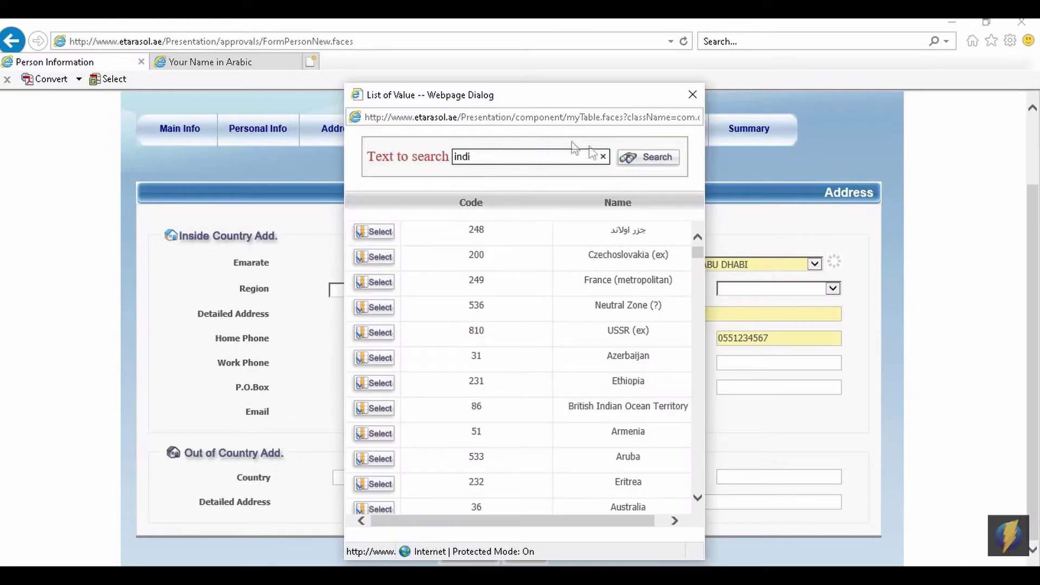
click(648, 158)
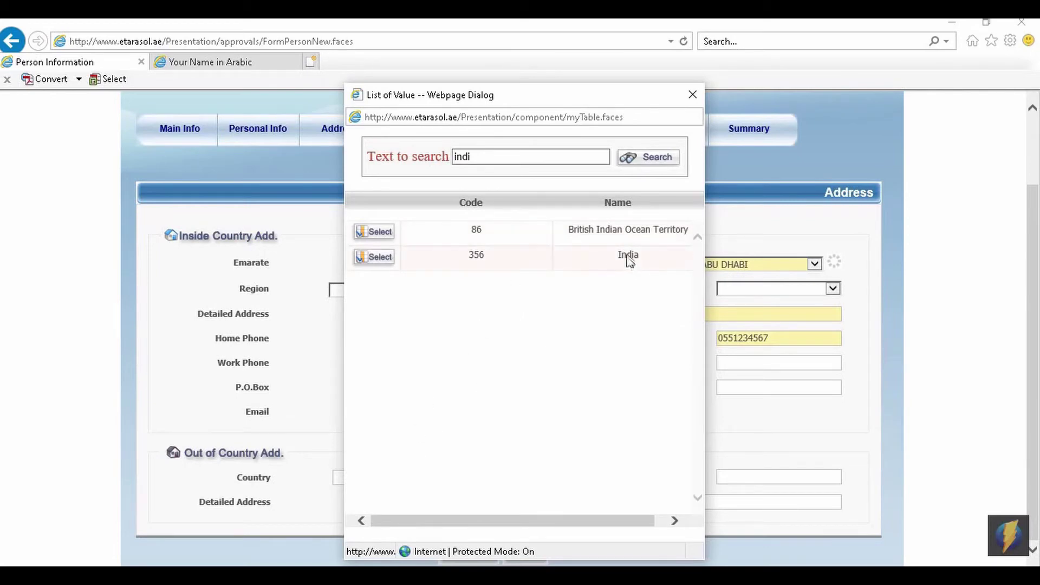
click(374, 257)
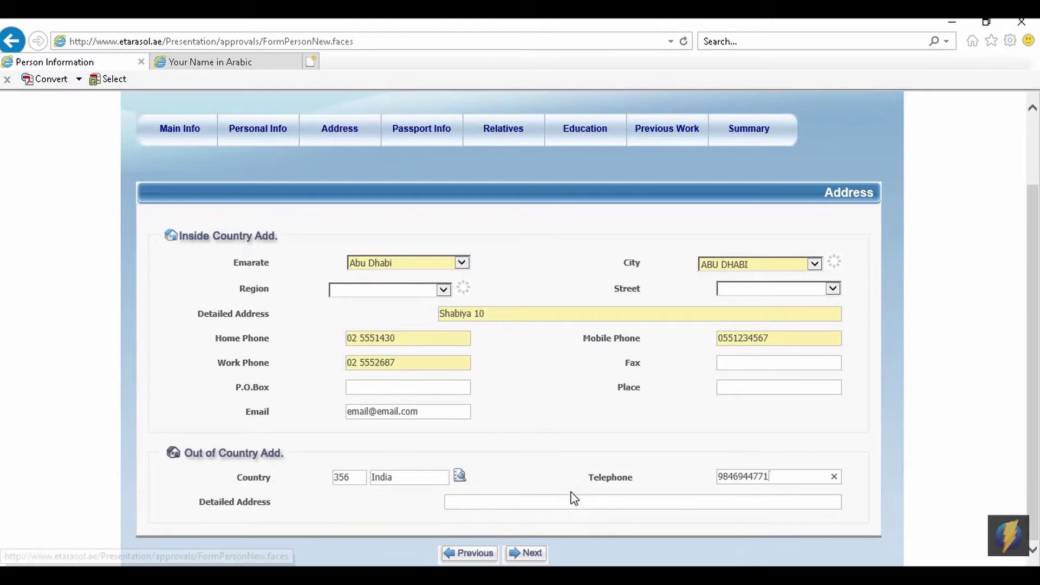
click(556, 508)
text(Mumbai)
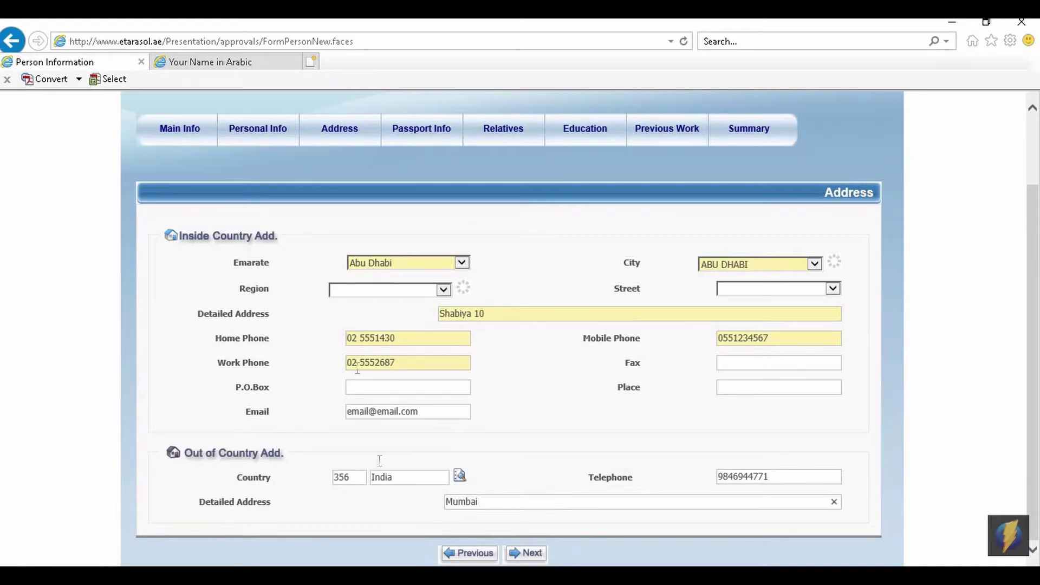
click(521, 552)
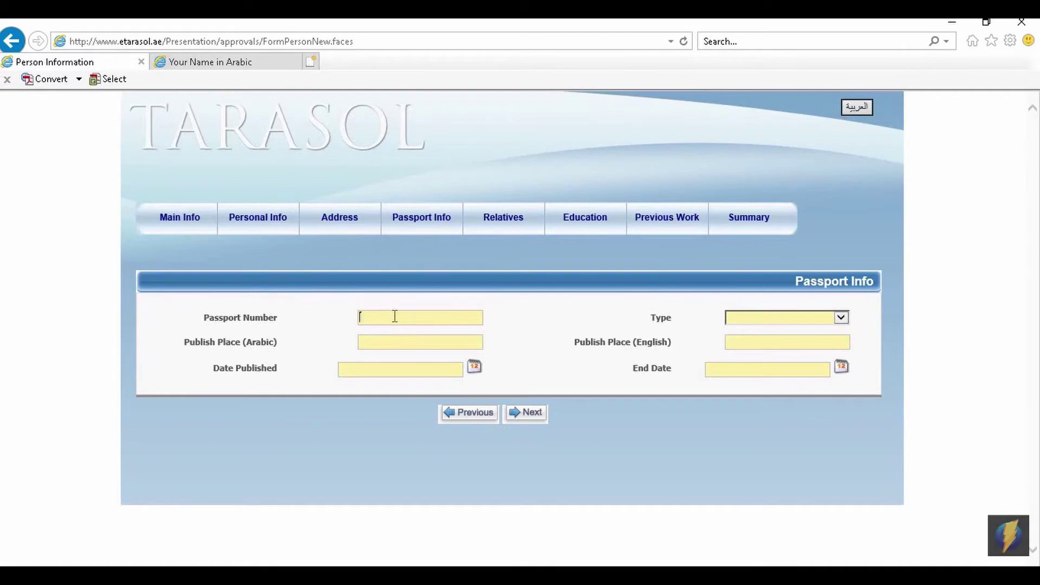
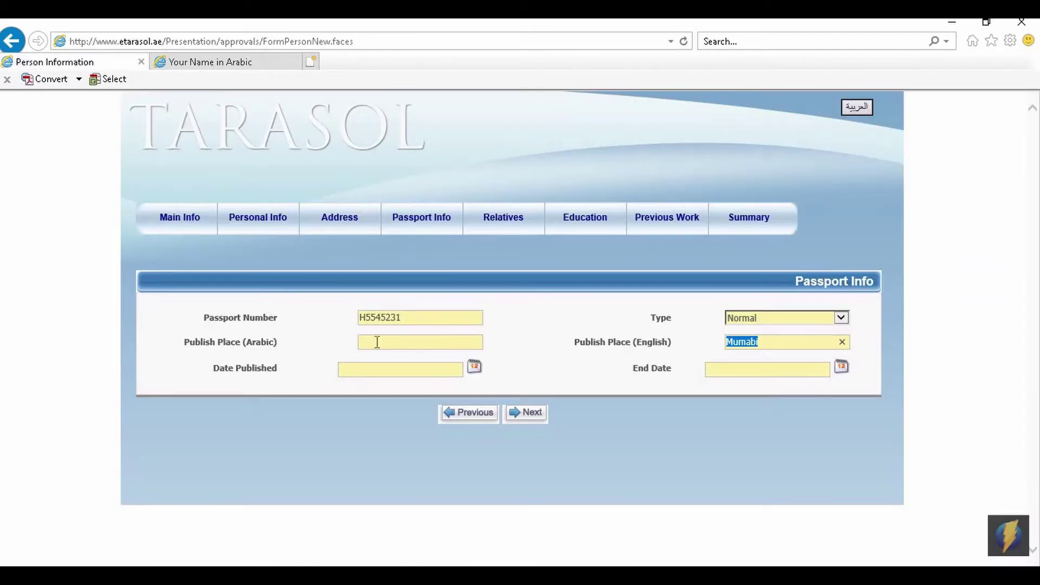
Enter passport number, Normal type, place Mumabi, dates 12/05/2018–11/05/2028, then continue.
click(376, 342)
text(مومابى)
click(475, 367)
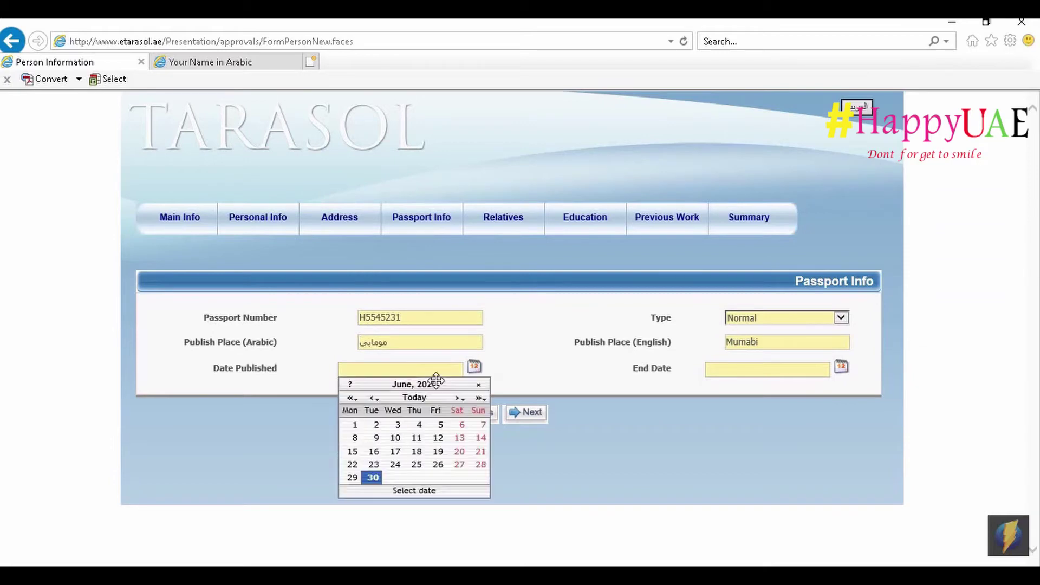
click(355, 369)
text(12/05/20)
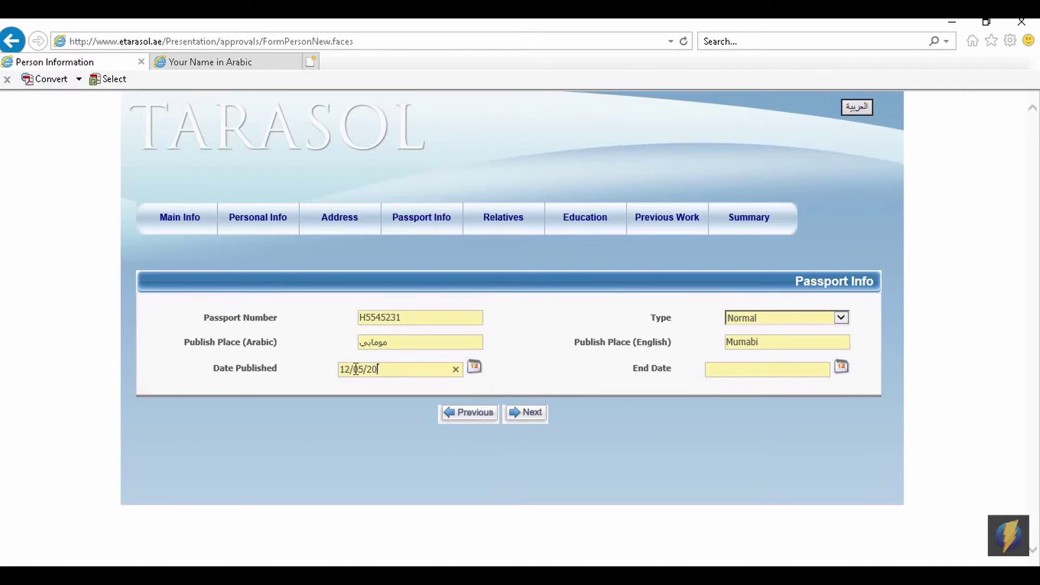
text(18)
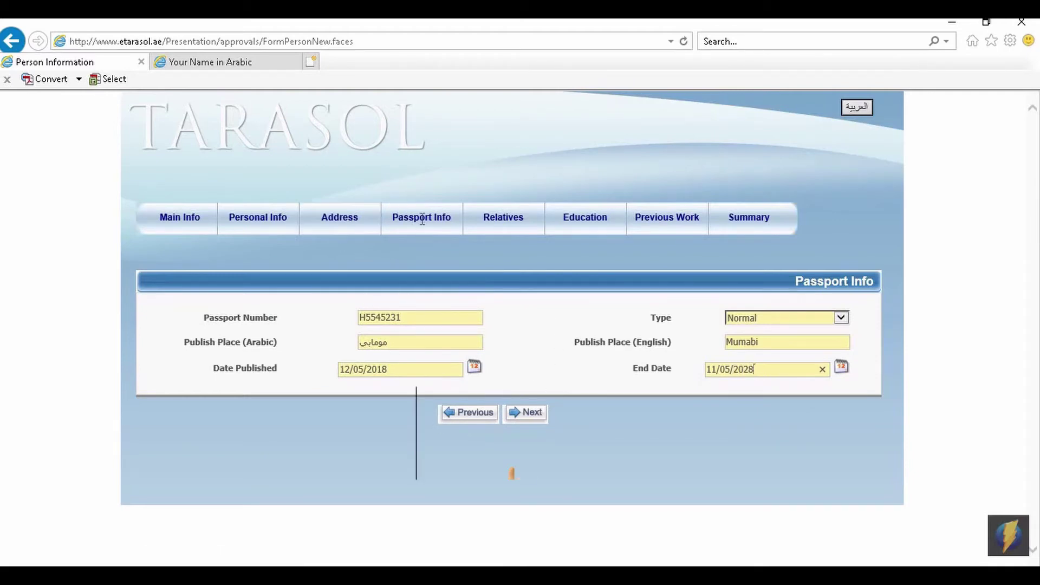
click(534, 423)
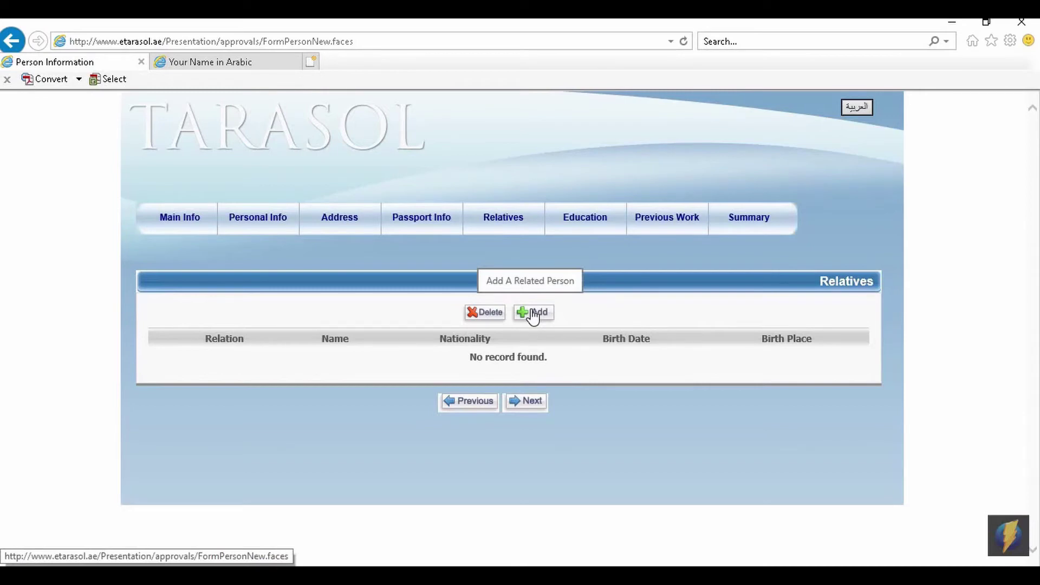
Add and save a Father relative born 01/01/1975 in India, with Indian nationality.
click(533, 314)
text(Sulai)
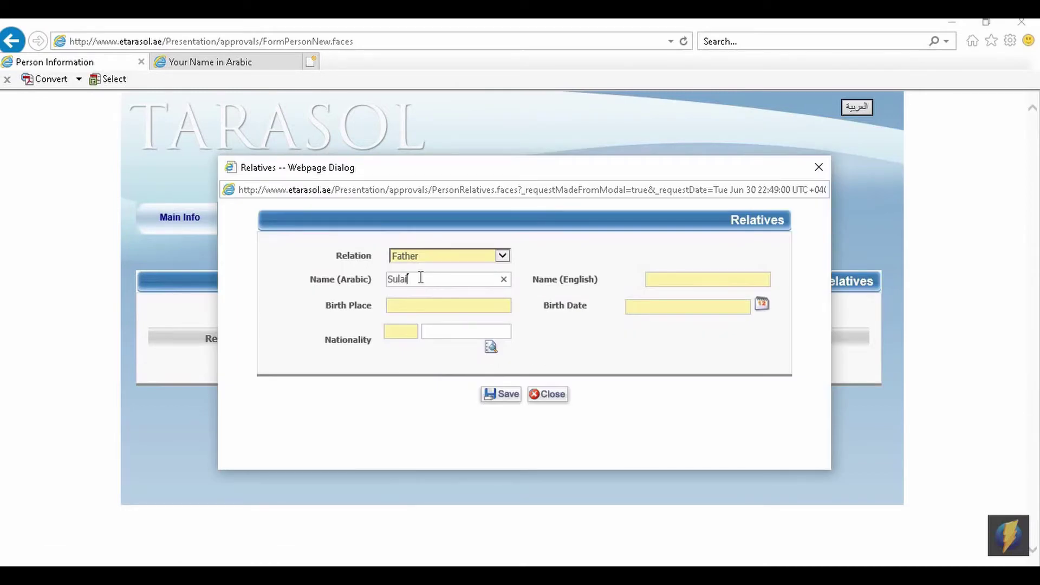
text(man)
key(Tab)
text(Sulaiman)
key(Tab)
text(India)
key(Tab)
text(01/01/199)
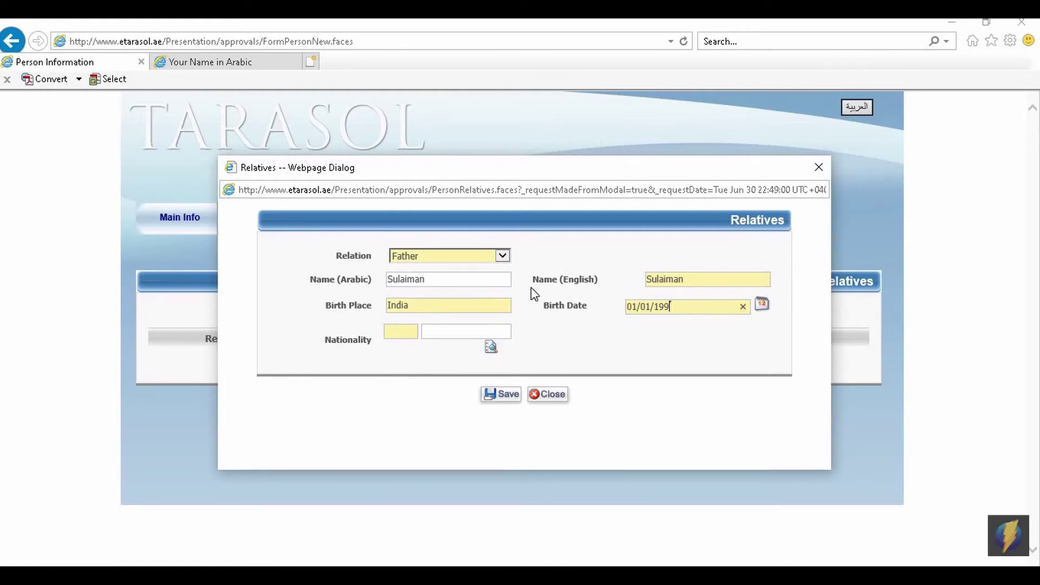
key(BackSpace)
text(70)
click(491, 347)
click(380, 233)
click(507, 396)
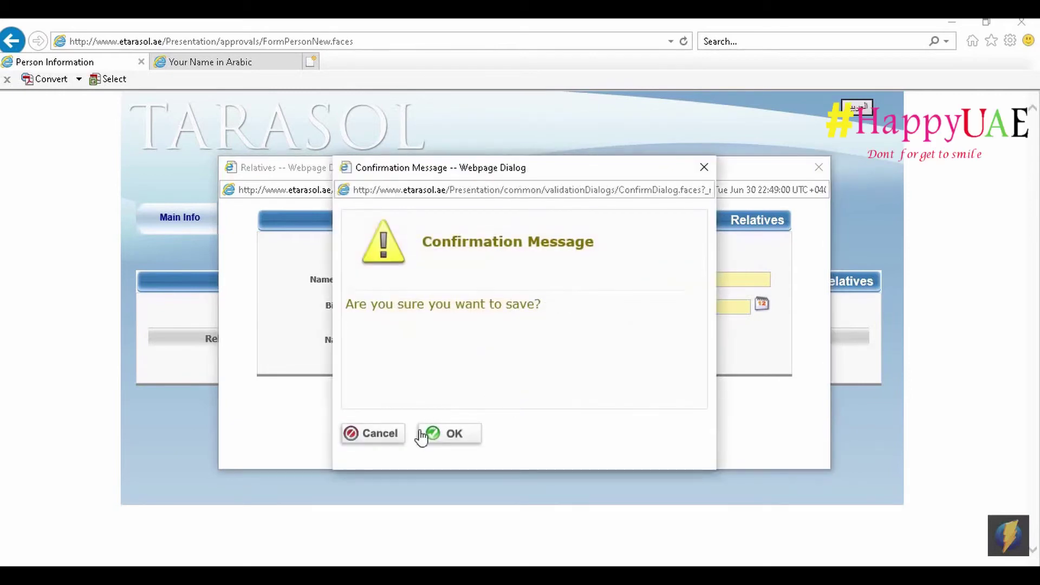
click(450, 435)
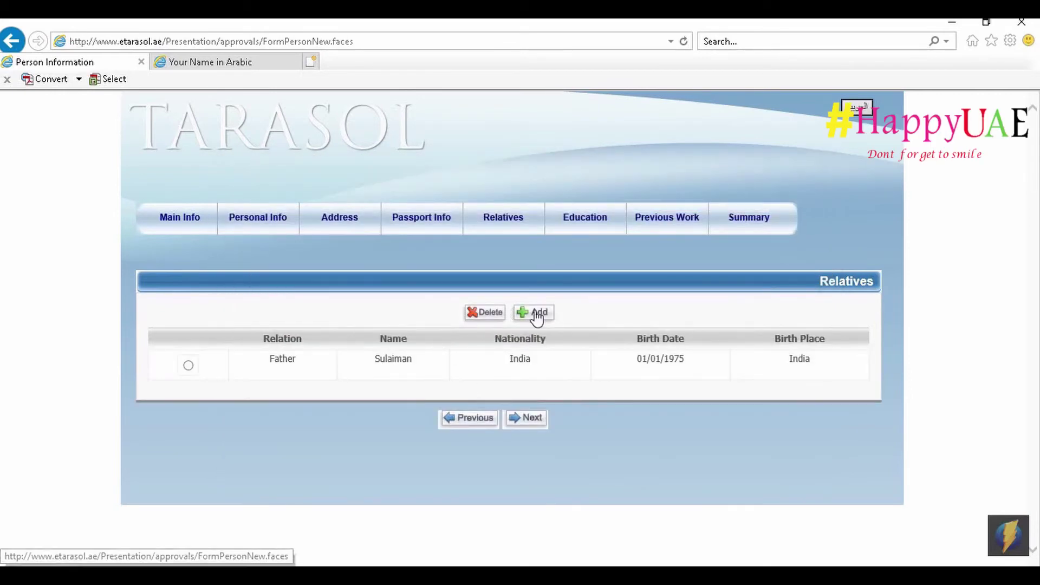
Add and save a second Father relative born 01/01/1980 in Mumabi, Indian nationality.
click(536, 314)
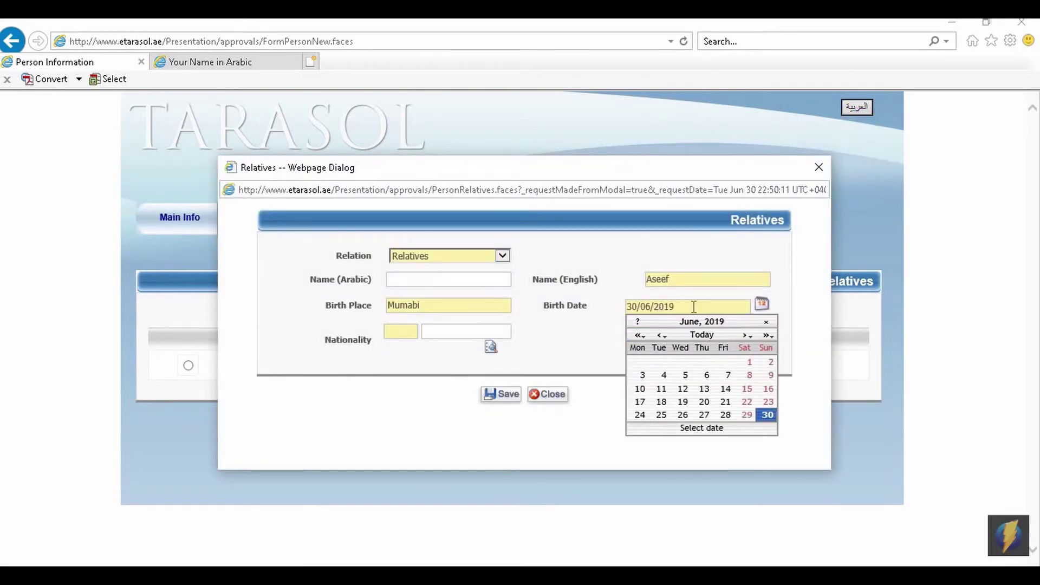
drag(694, 307, 609, 294)
text(01/01/)
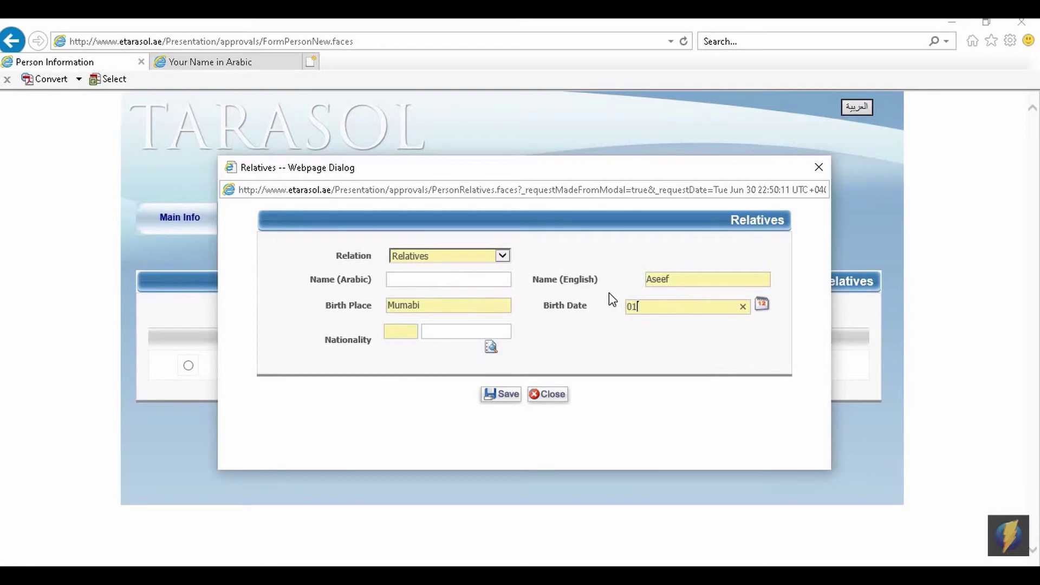
text(1980)
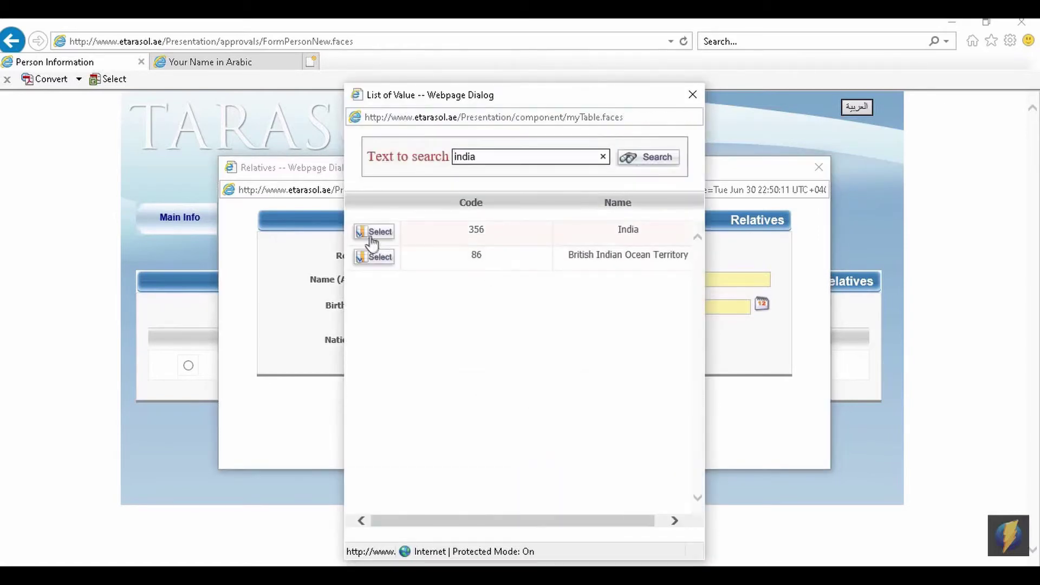
click(373, 233)
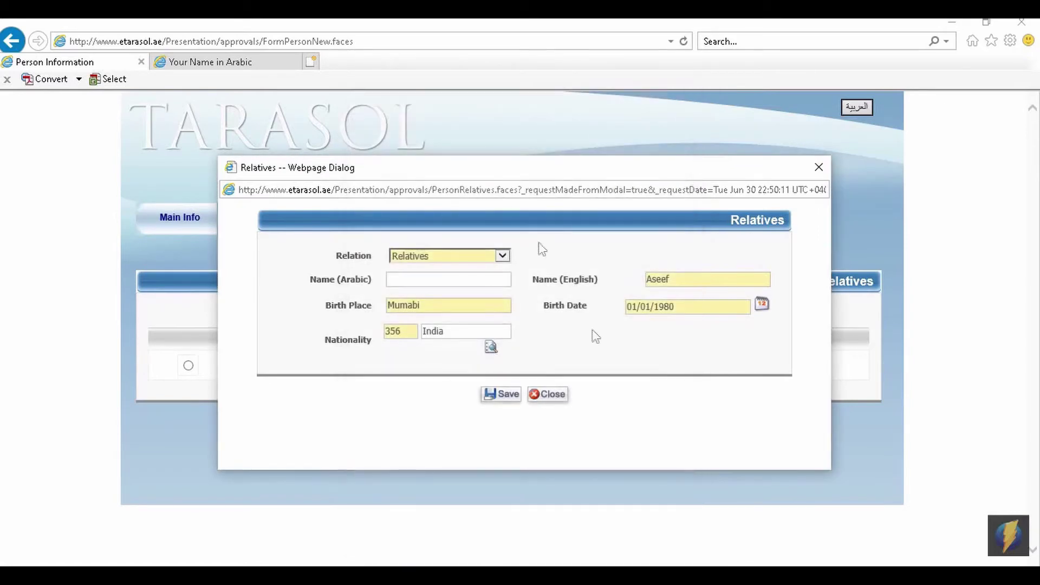
click(494, 395)
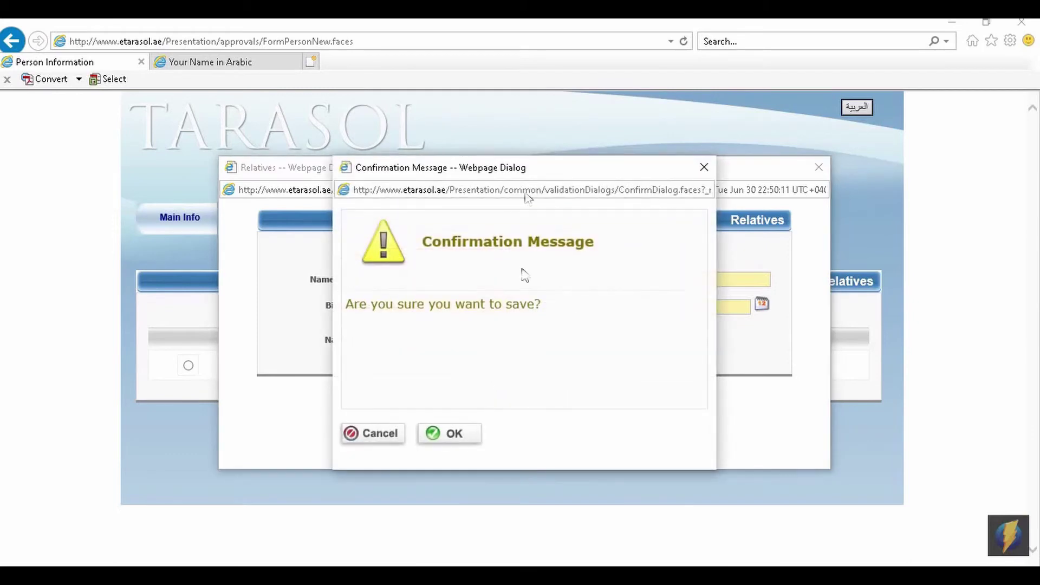
click(469, 434)
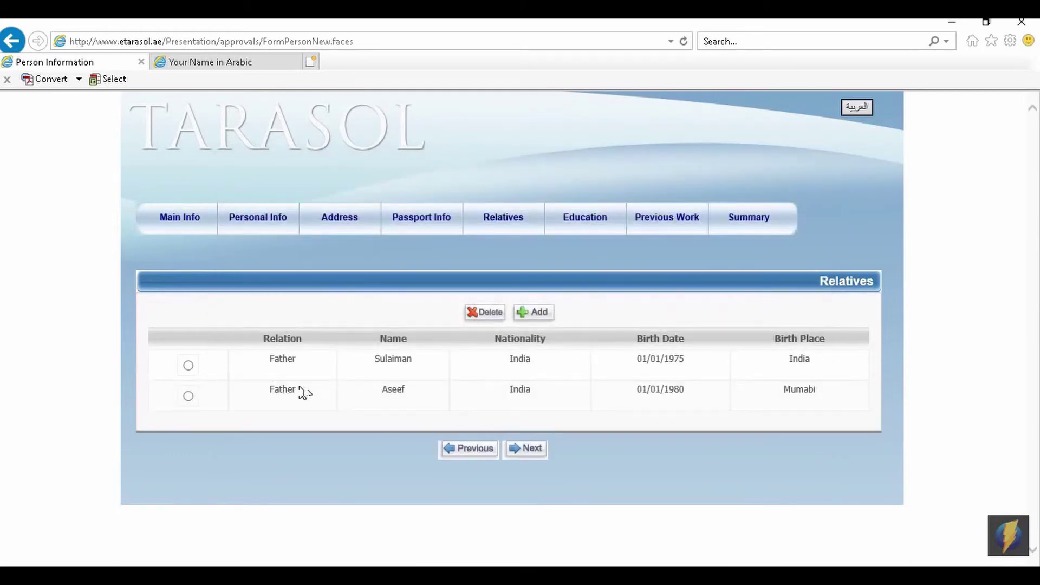
drag(279, 389, 276, 366)
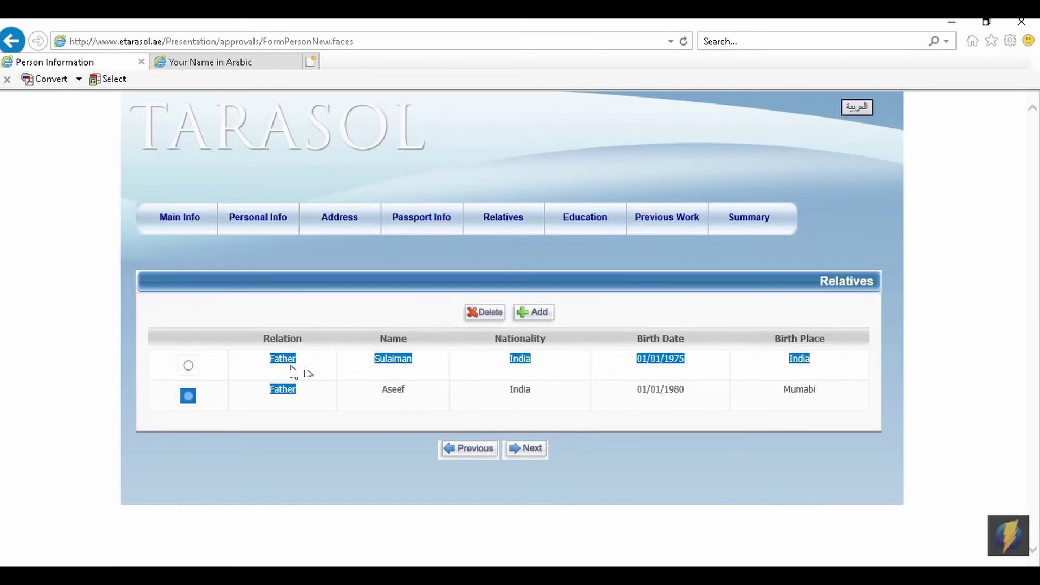
click(420, 412)
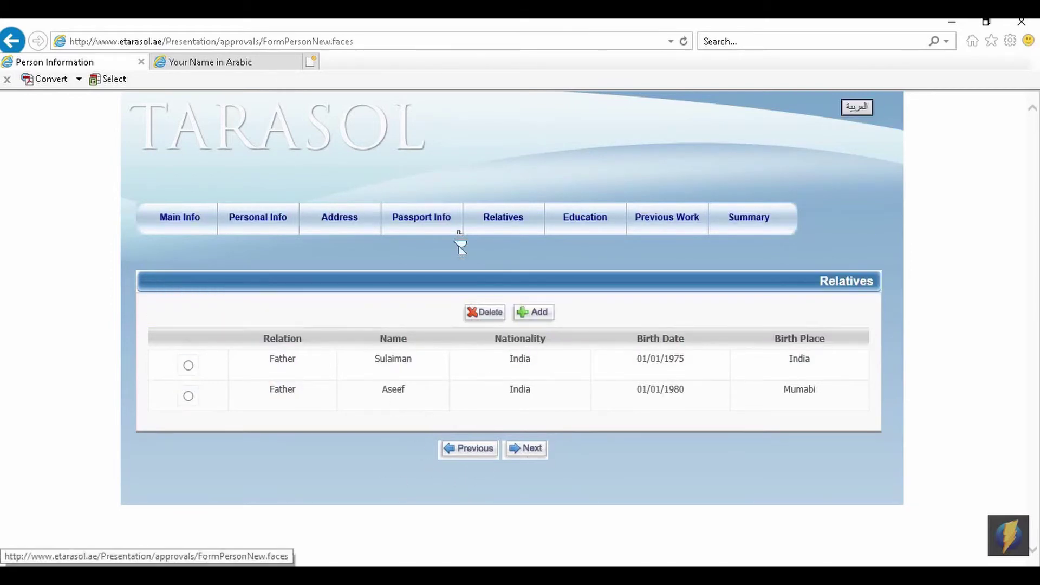
Save a Master Msc education record from IIT, India, then move on to Previous Work.
click(524, 451)
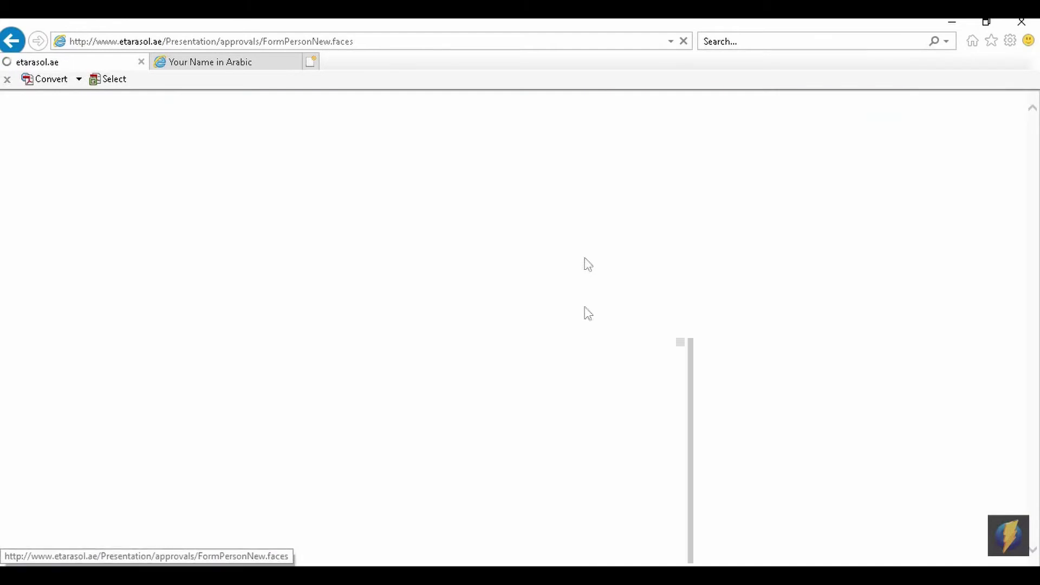
click(536, 320)
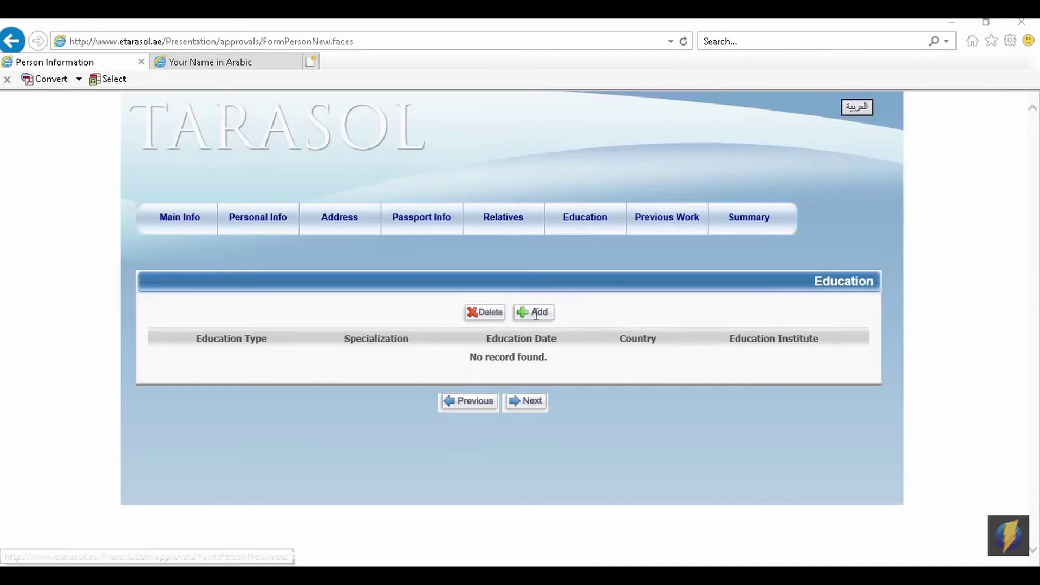
click(674, 217)
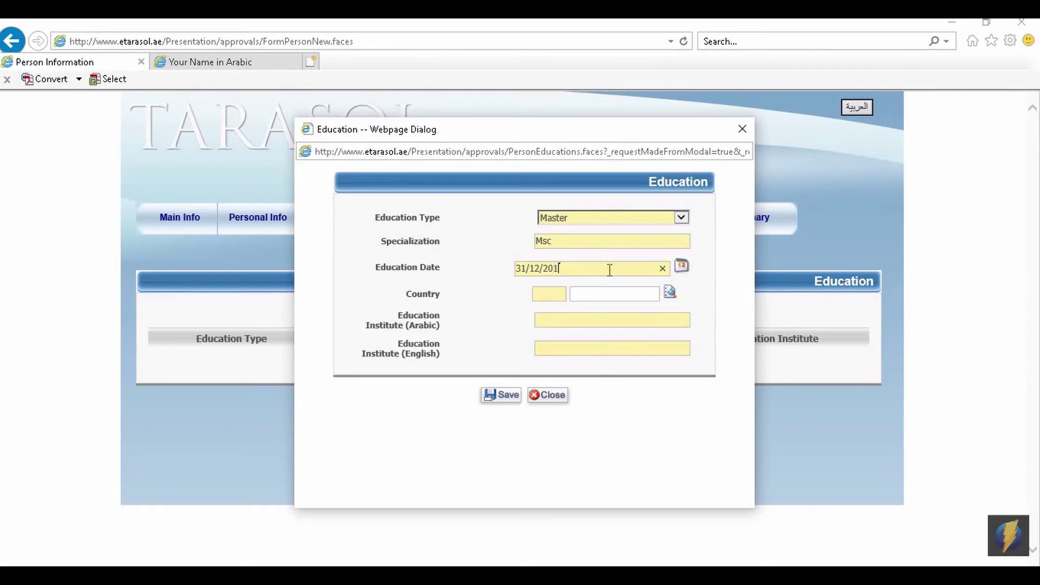
click(667, 293)
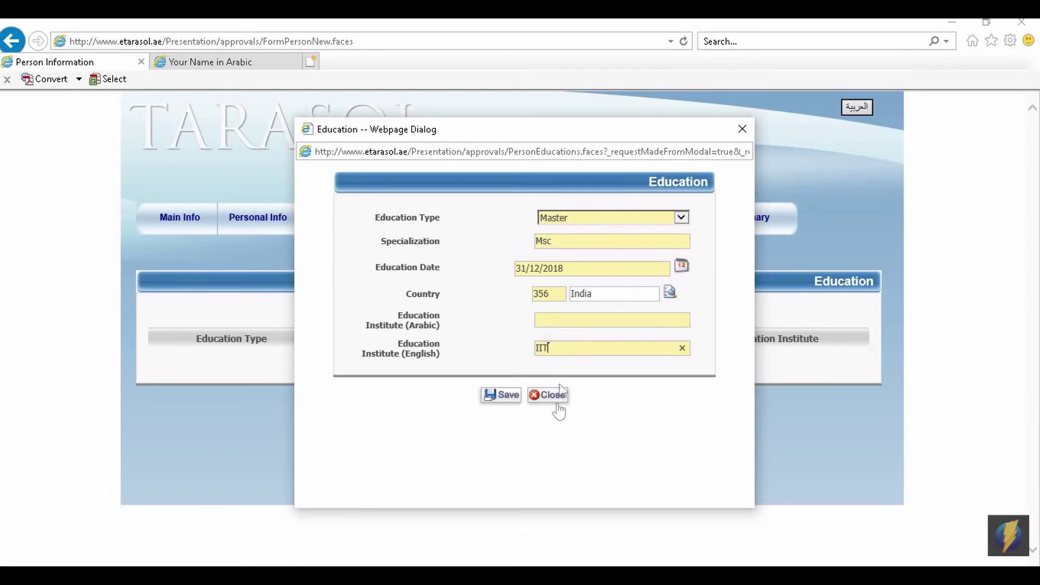
click(503, 399)
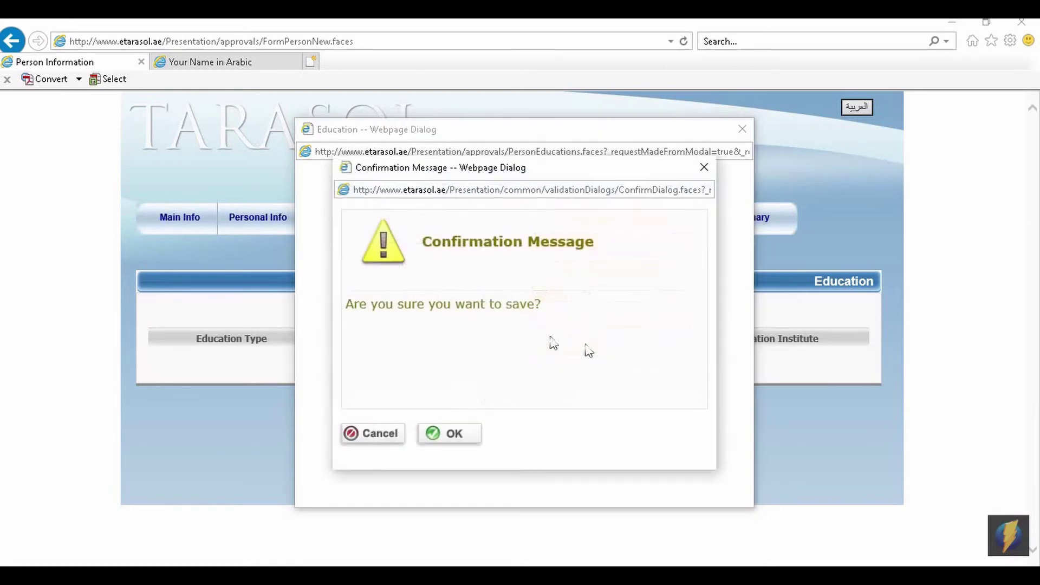
click(446, 436)
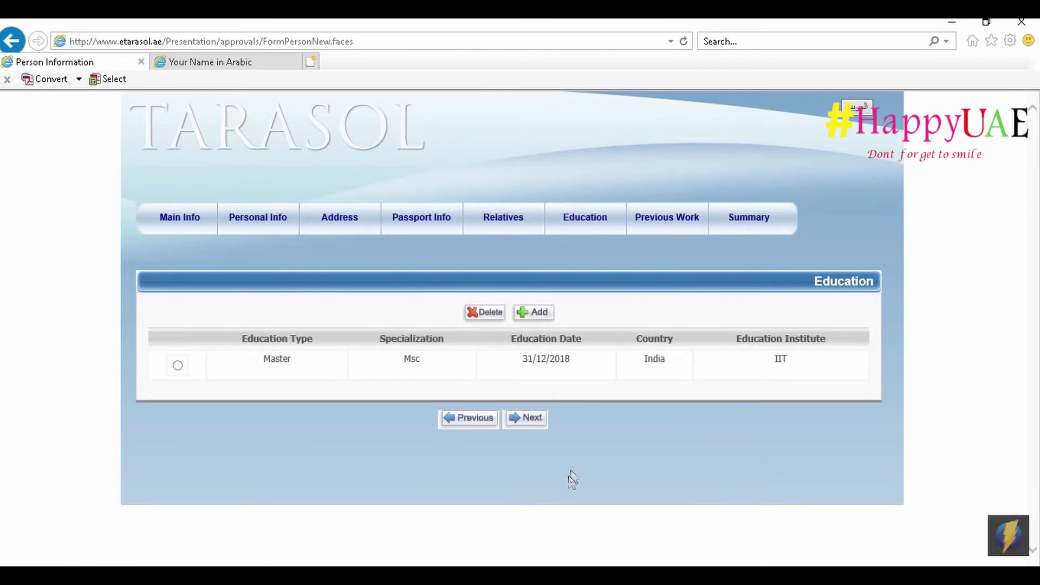
click(529, 428)
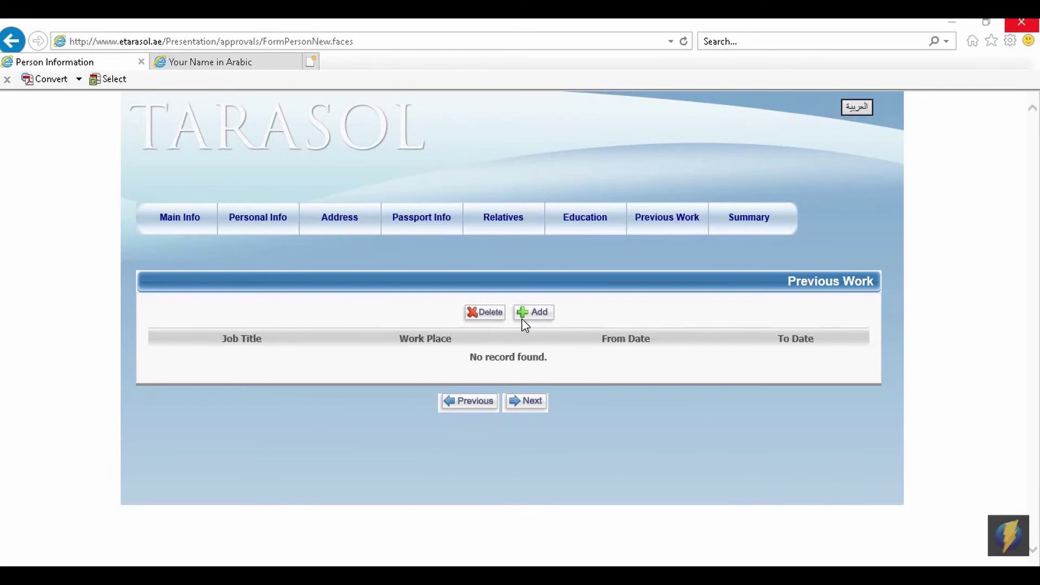
Save a PHARMACIST job at Mumbai Govt Hospital from 01/01/2019 to 31/03/2020.
click(524, 314)
click(584, 225)
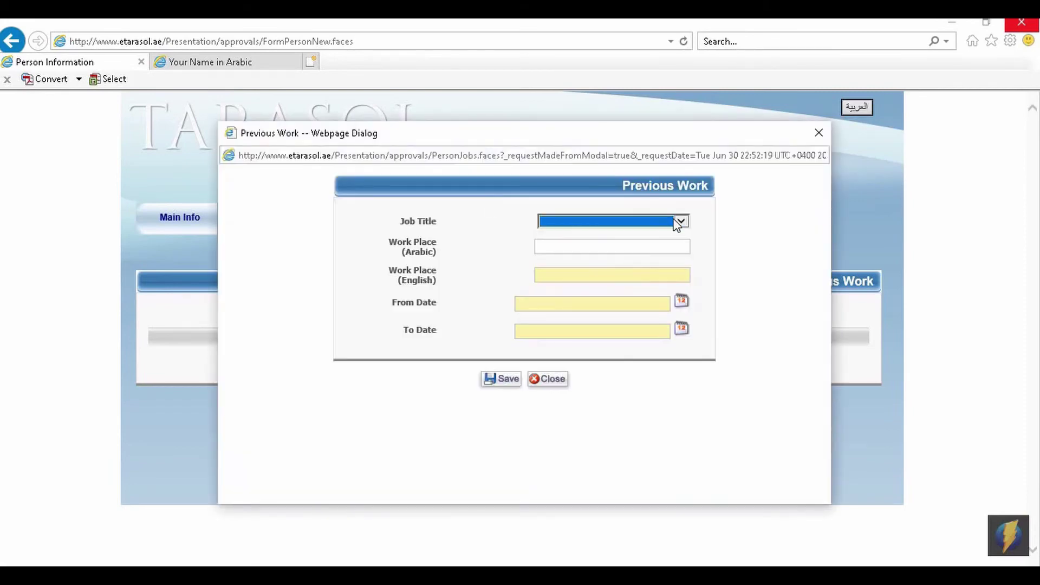
click(660, 226)
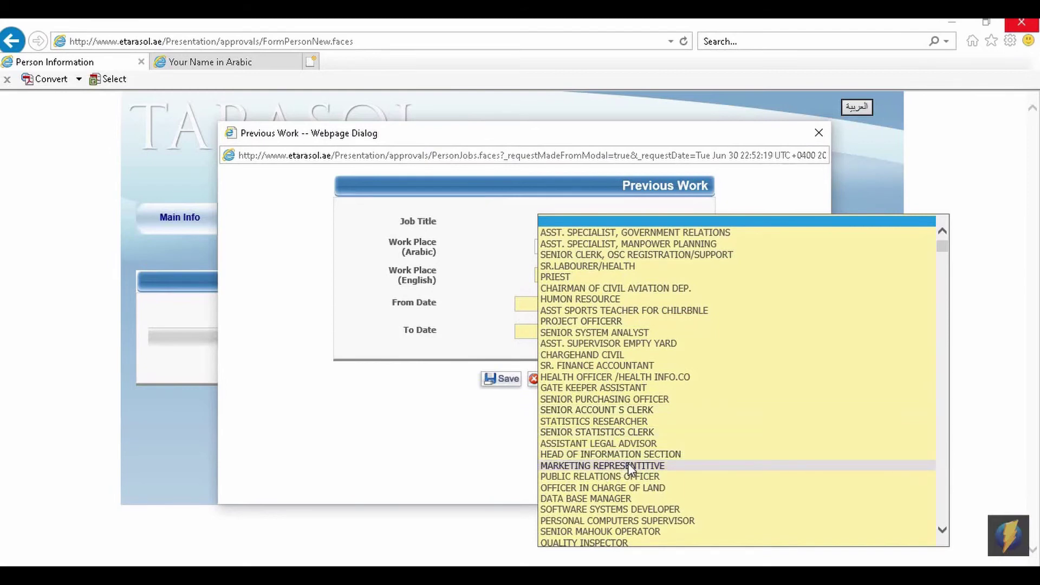
text(pha)
key(Return)
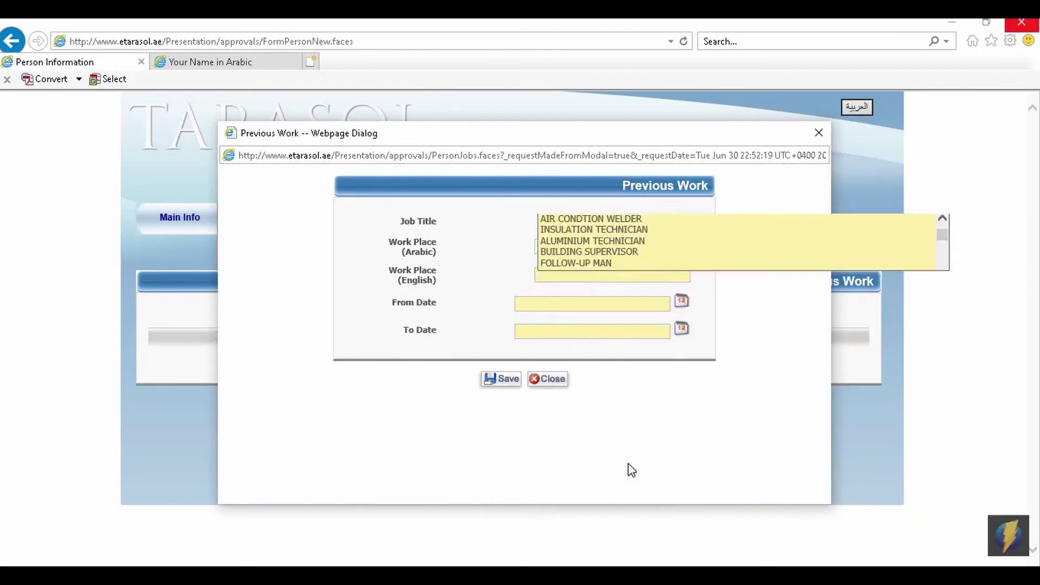
click(574, 304)
click(564, 306)
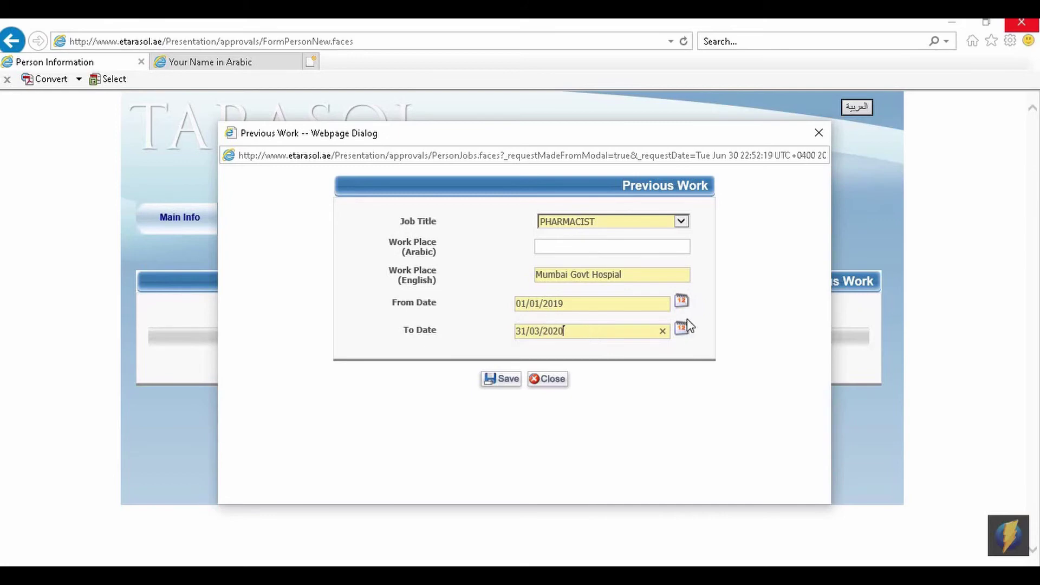
click(507, 379)
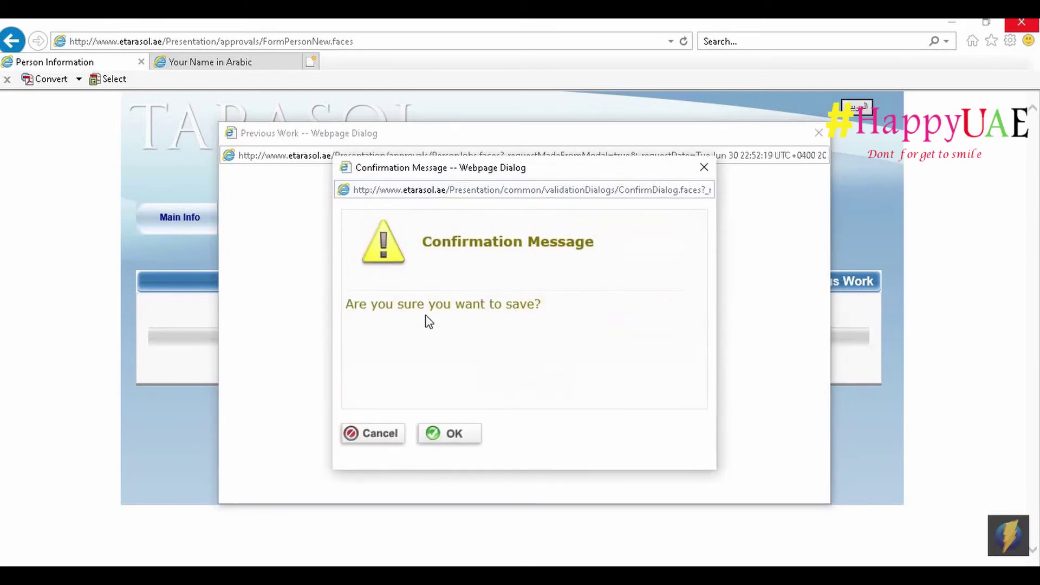
click(455, 435)
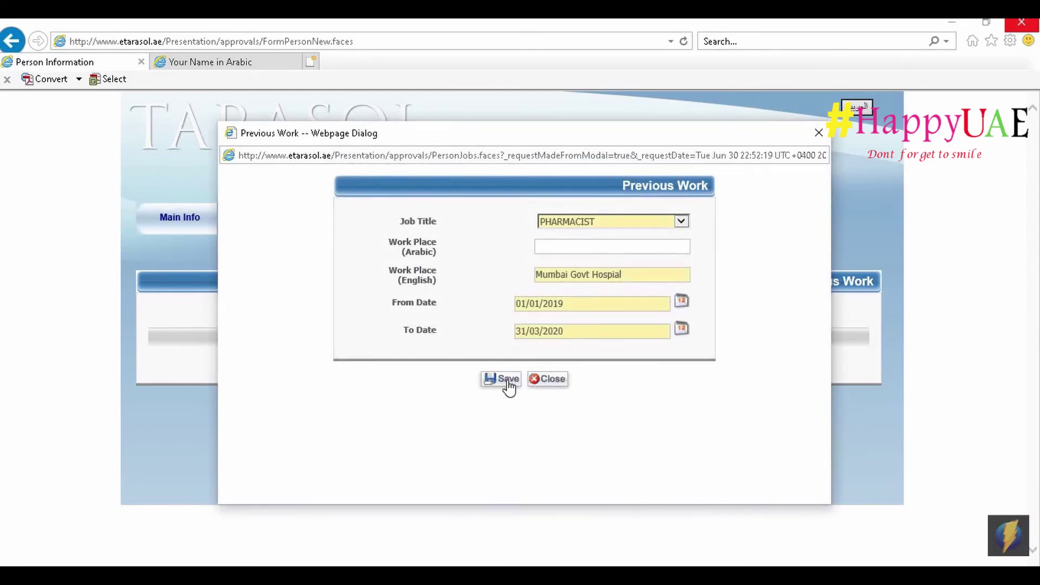
click(506, 380)
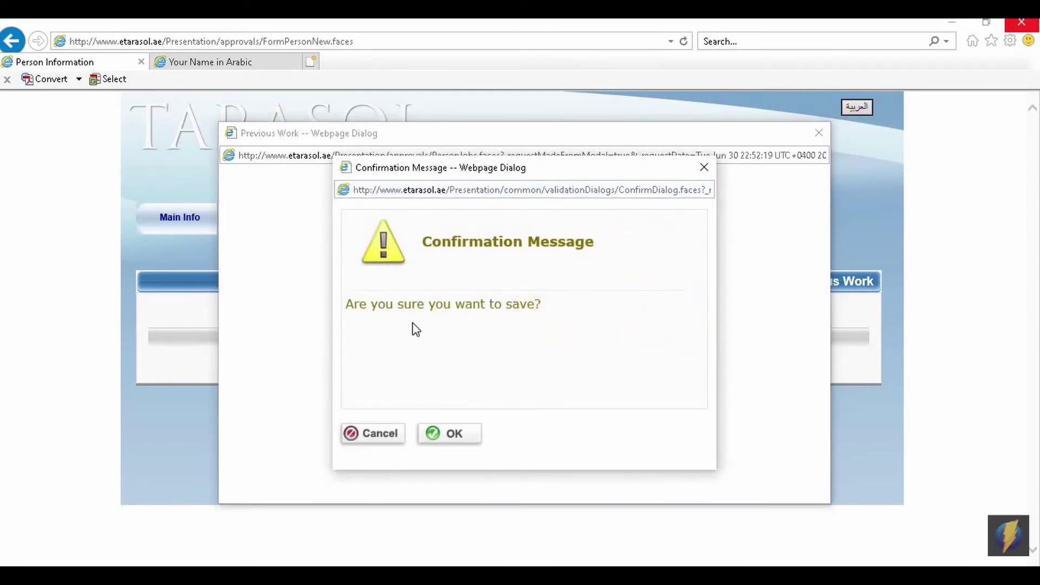
click(470, 436)
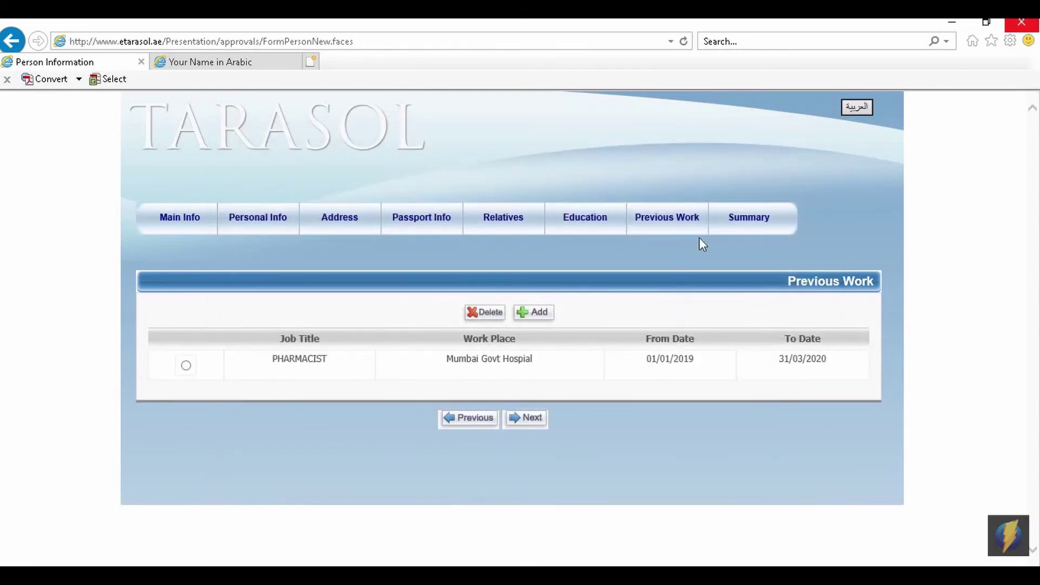
Load the full person summary and scroll through all its sections to review them.
click(532, 420)
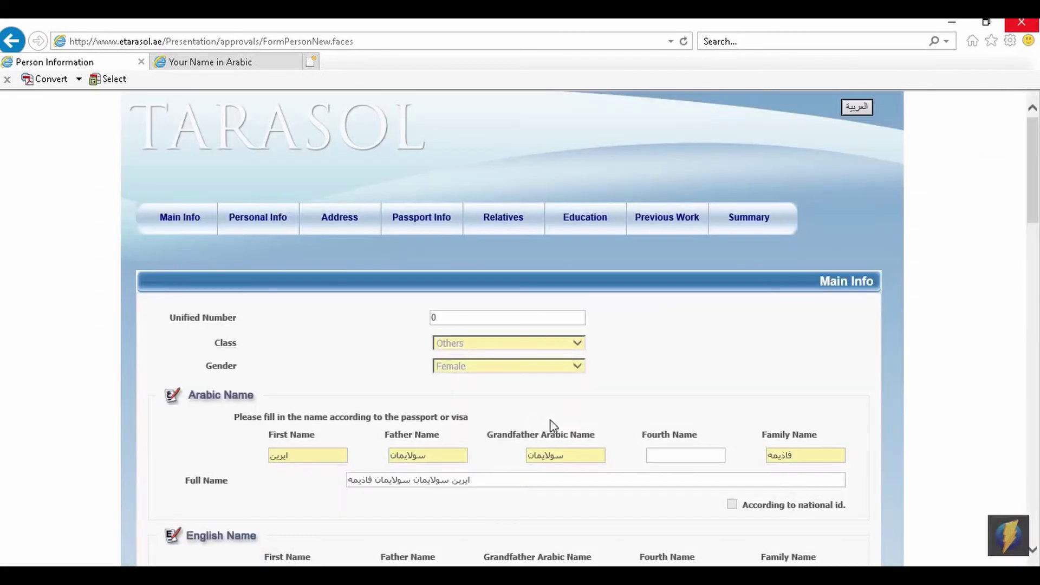
scroll(569, 416, down, 1)
scroll(569, 405, down, 1)
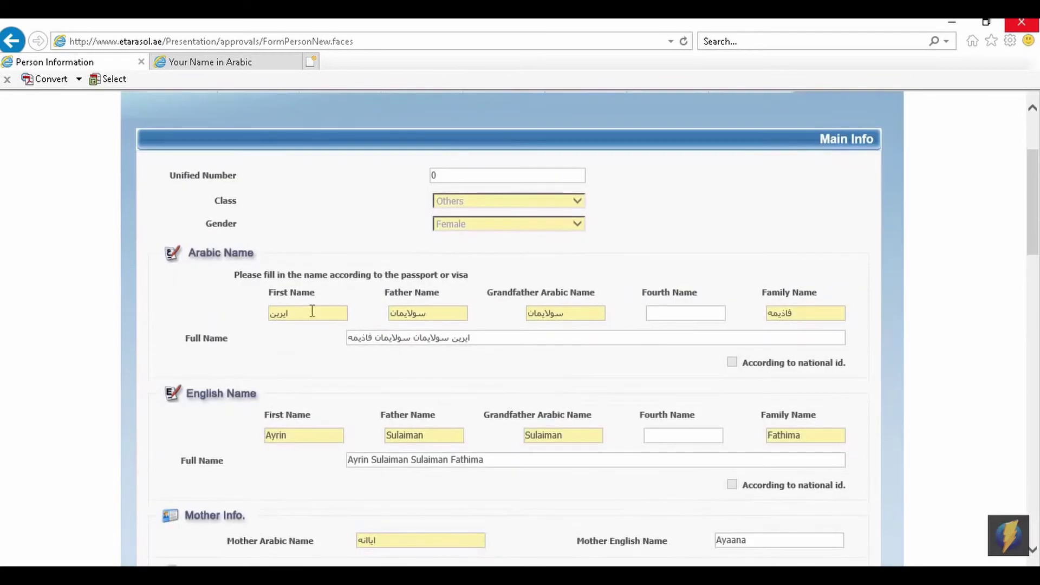
scroll(709, 319, up, 1)
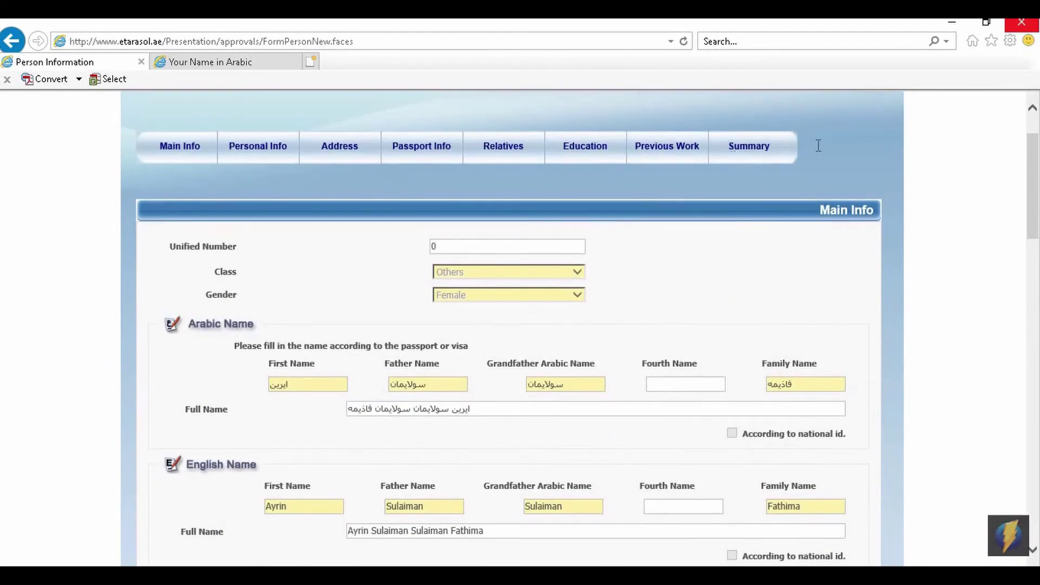
double_click(819, 145)
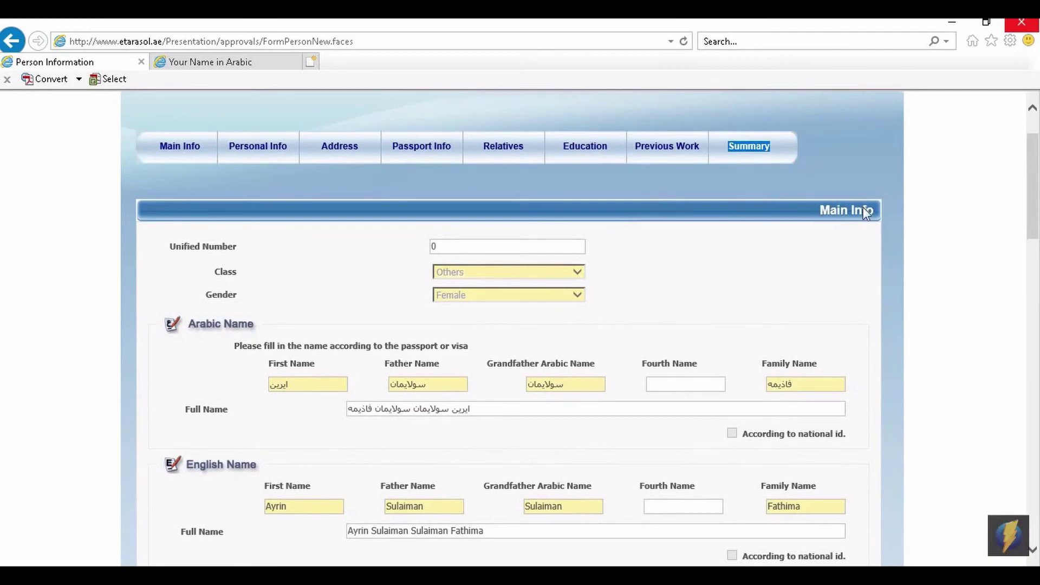
drag(866, 213, 790, 248)
click(709, 309)
scroll(432, 315, down, 5)
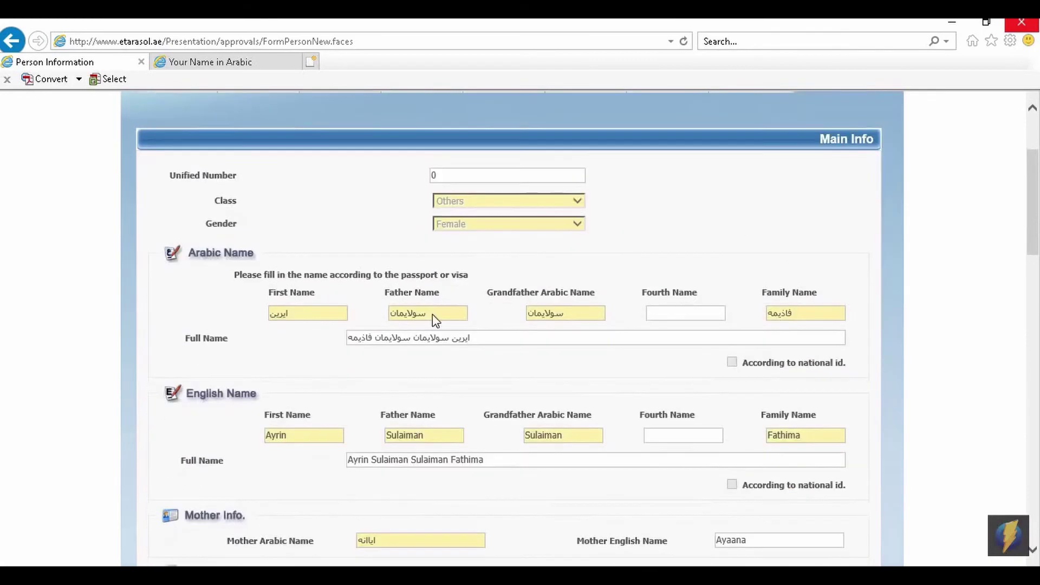
scroll(773, 382, down, 6)
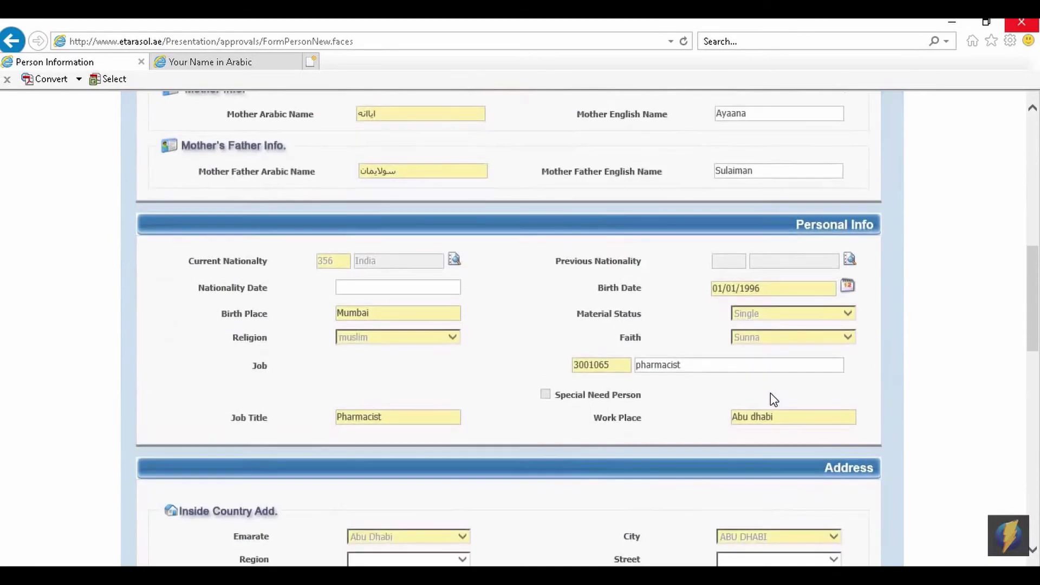
scroll(771, 390, down, 8)
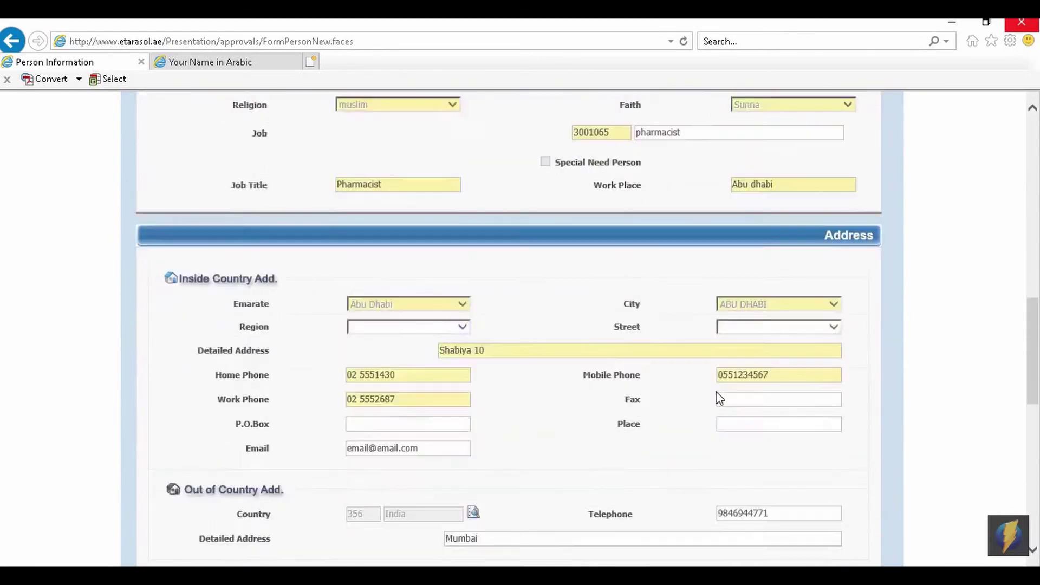
scroll(659, 294, down, 5)
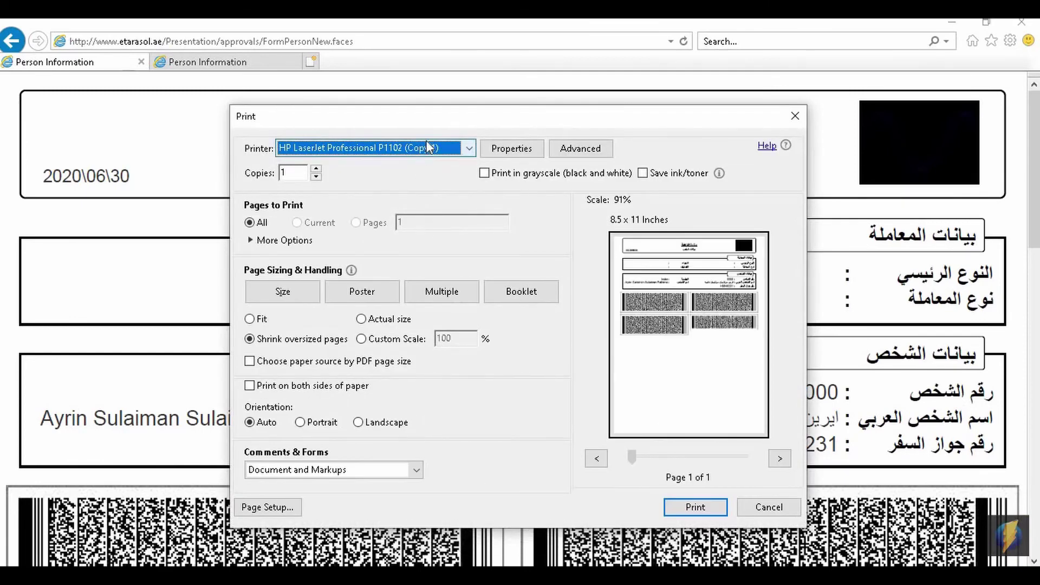
Print the summary using Microsoft Print to PDF as the printer.
click(429, 149)
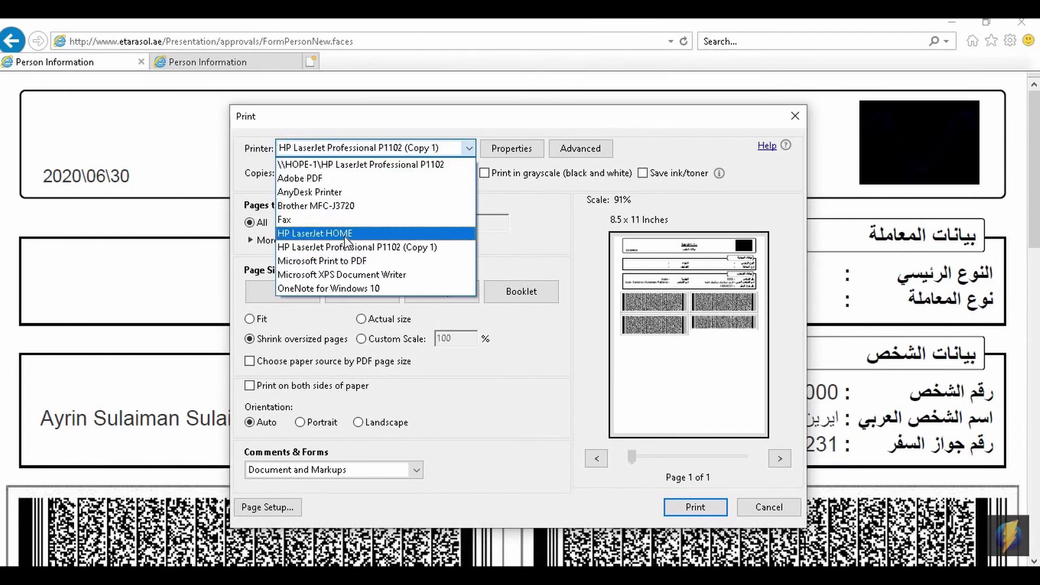
click(307, 180)
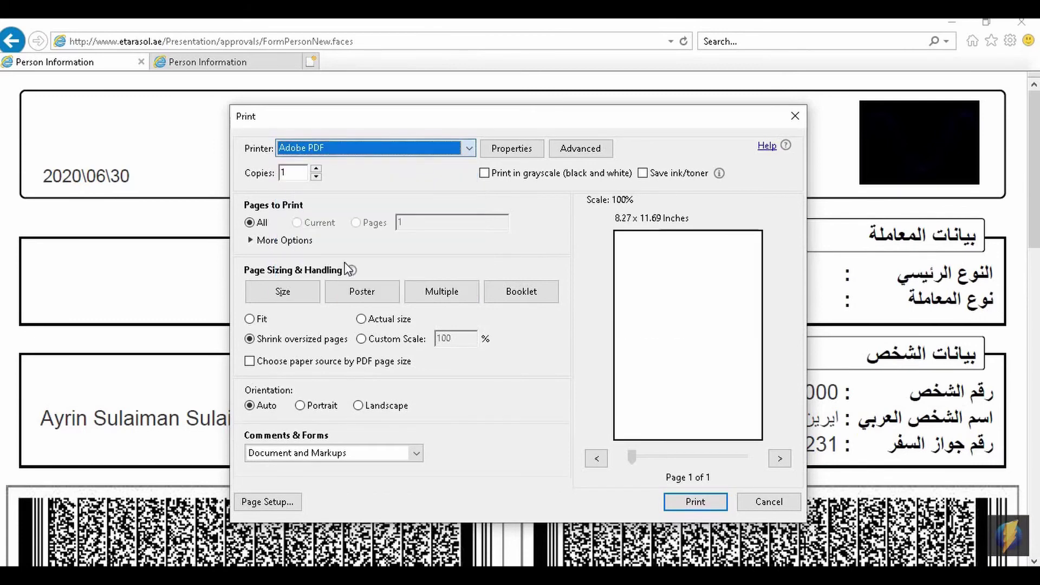
click(382, 148)
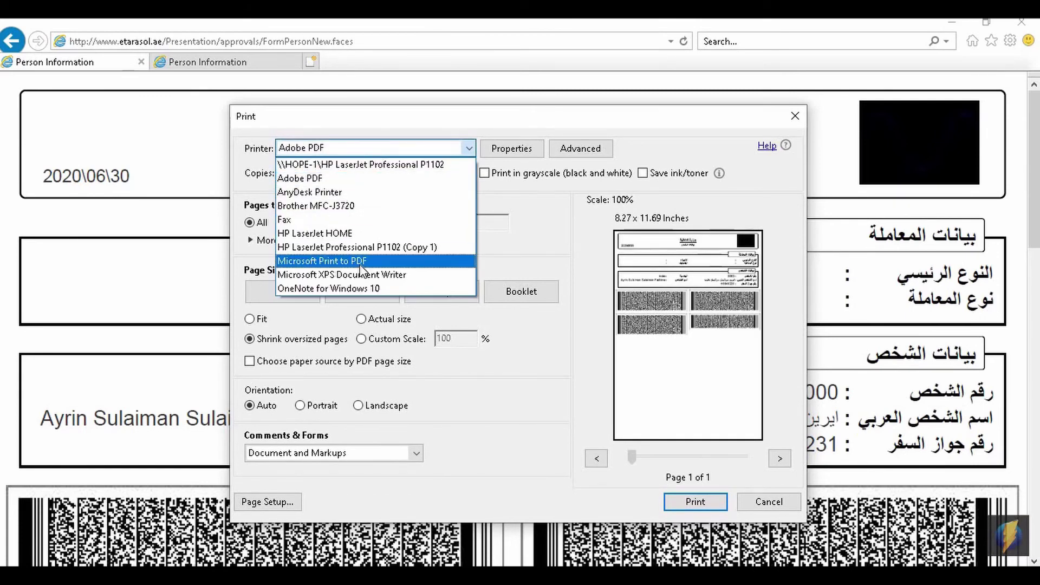
click(377, 262)
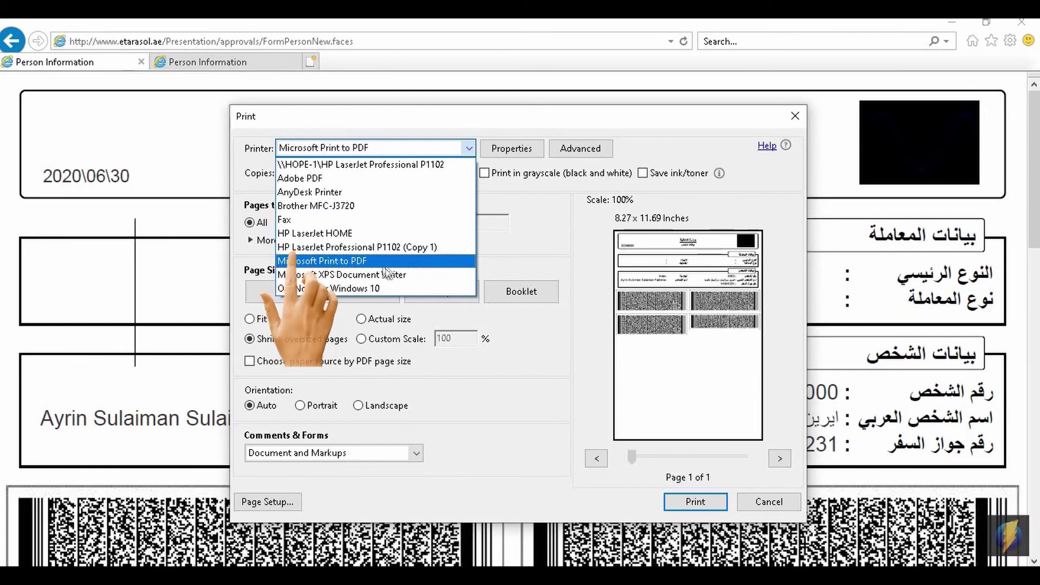
click(699, 503)
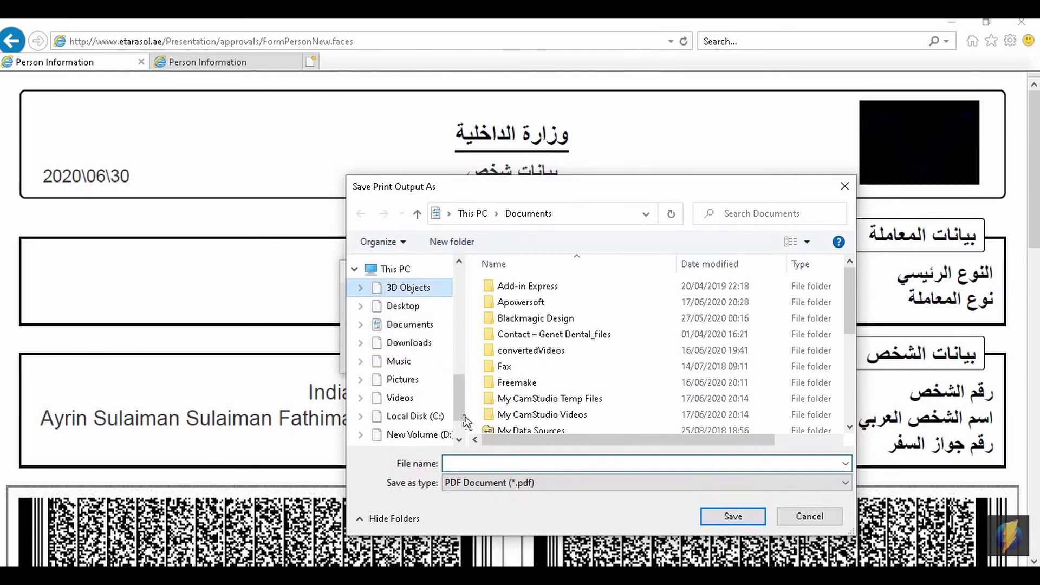
Choose Desktop as the save location for the PDF output.
drag(460, 413, 449, 289)
scroll(428, 295, down, 10)
click(400, 299)
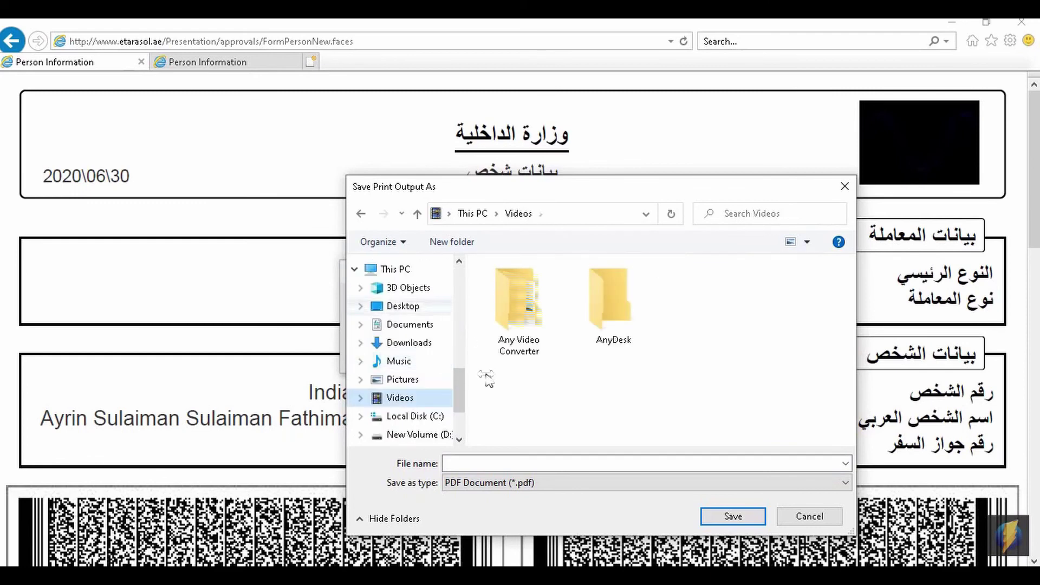
drag(457, 389, 456, 288)
click(403, 293)
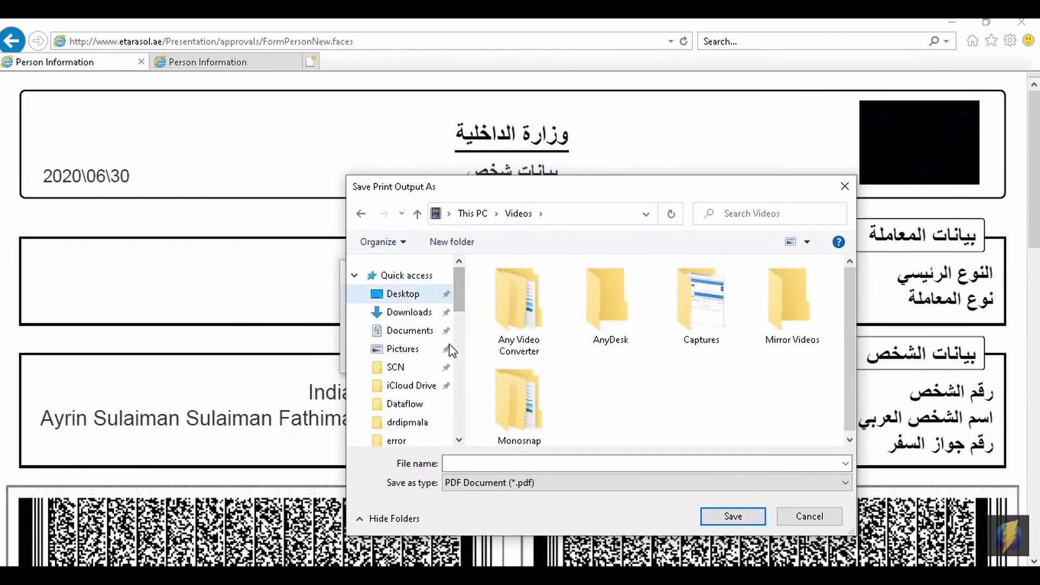
click(542, 464)
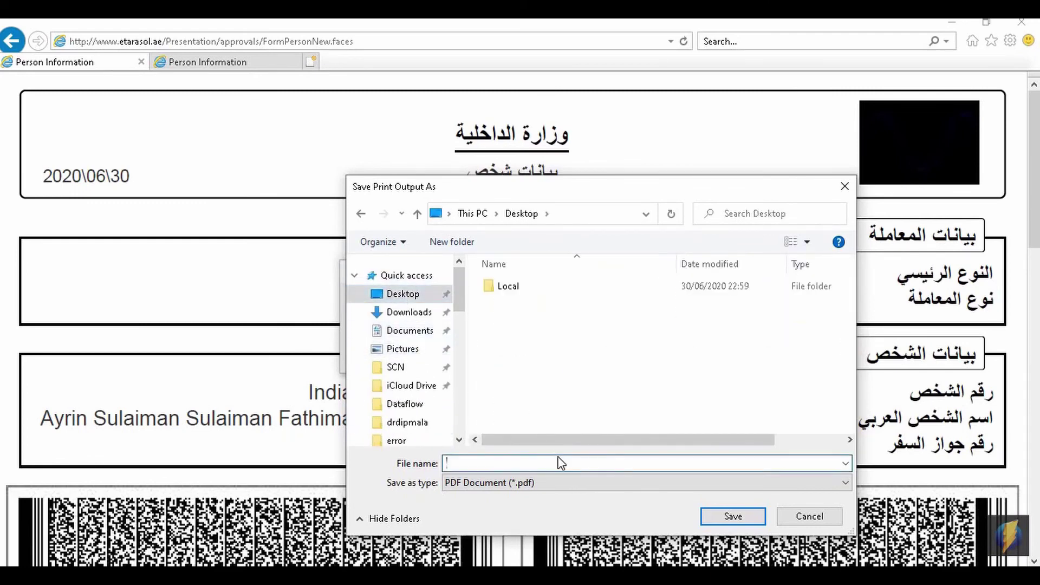